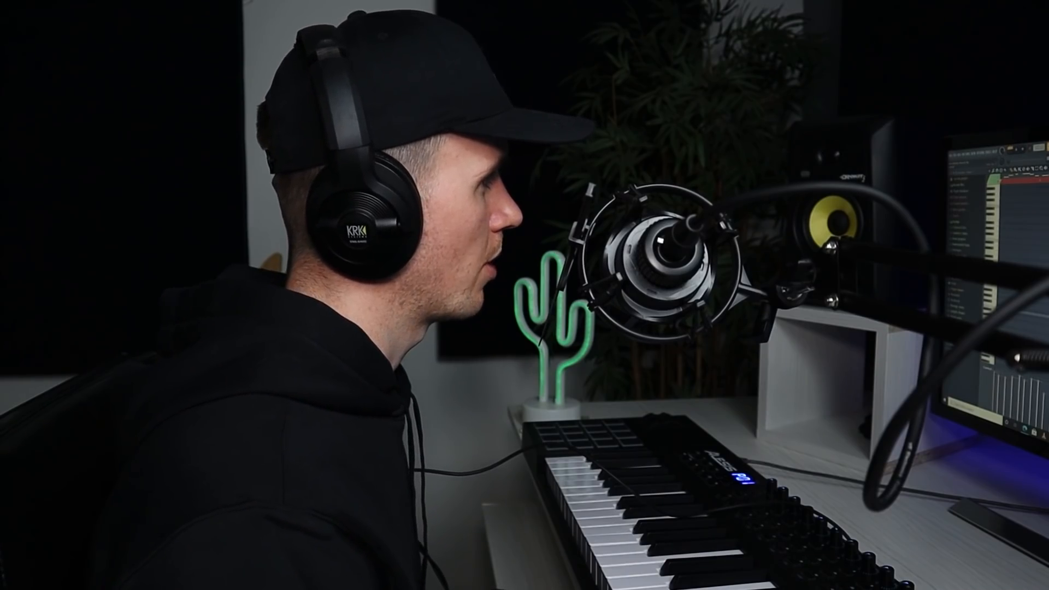
Layer a copy of all the melody notes one octave higher and turn off the metronome
key(ctrl+a)
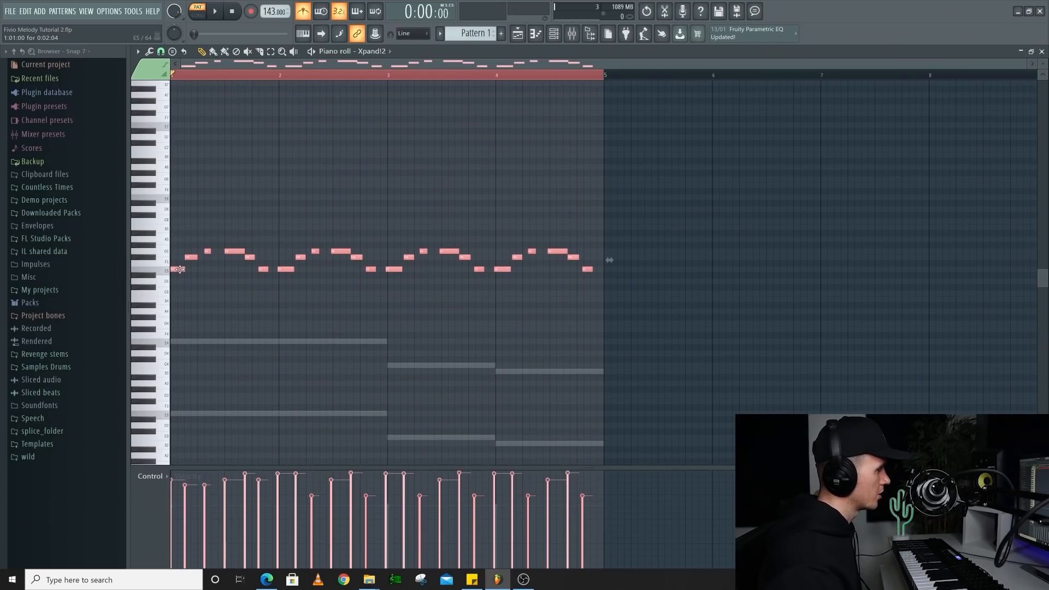
key(ctrl+Up)
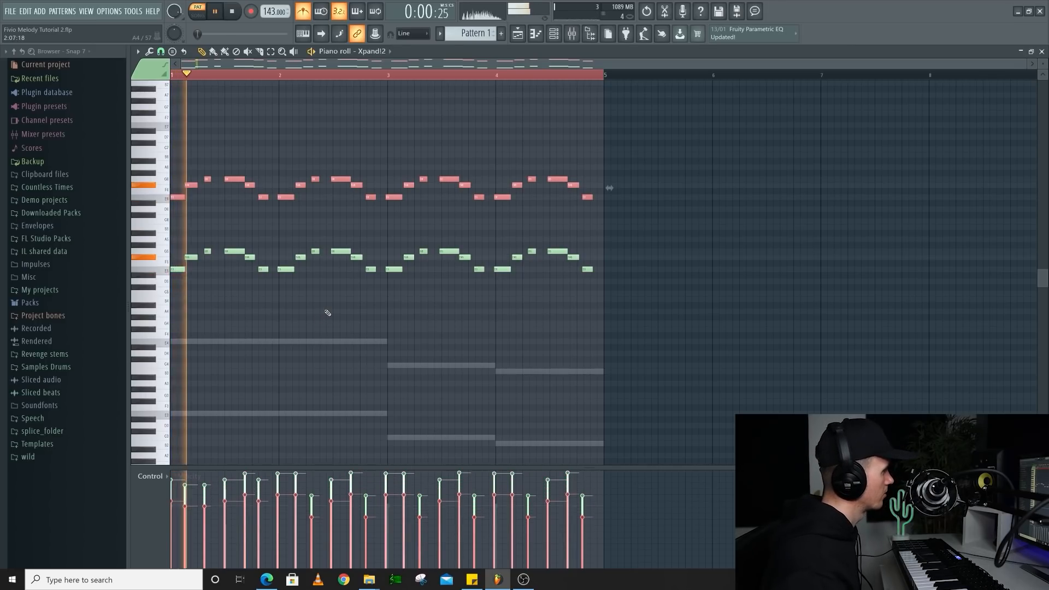
click(304, 10)
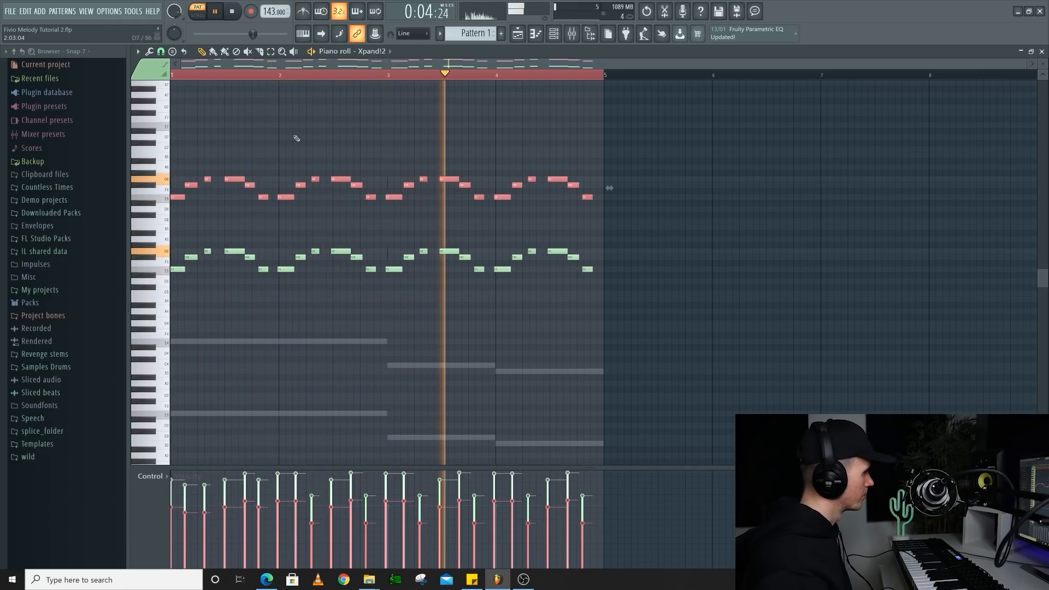
Load ValhallaVintageVerb on mixer Insert 1 with the mix at 56% and move its window to the middle of the mixer
click(328, 288)
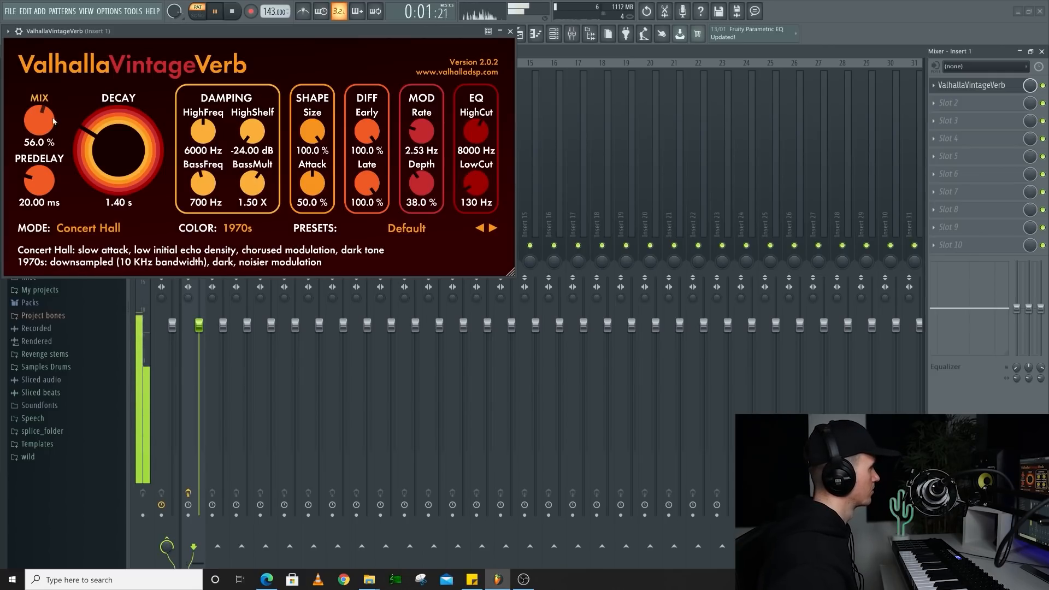
drag(351, 41, 534, 139)
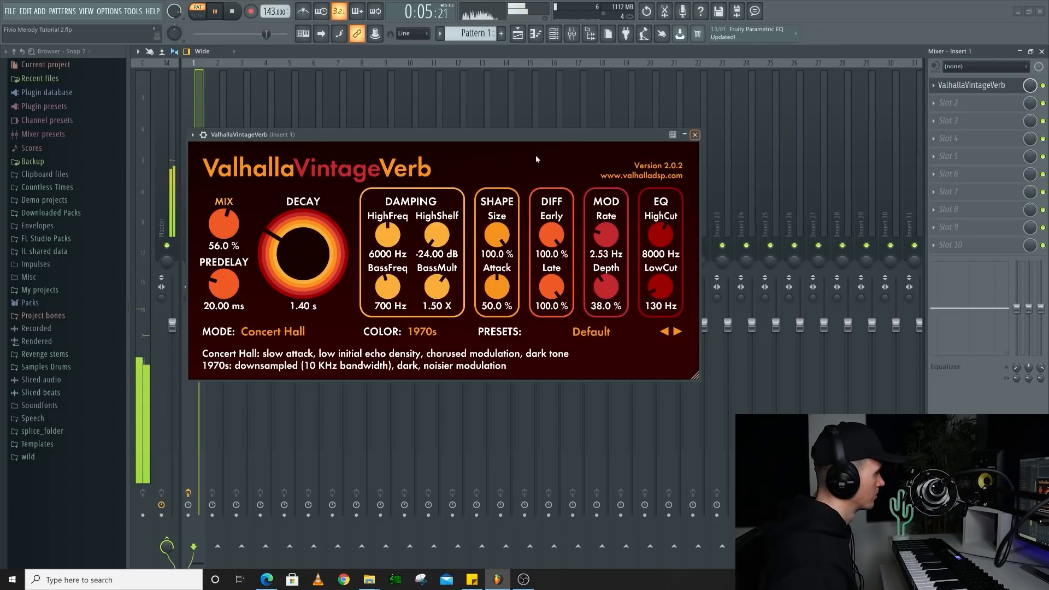
drag(369, 138, 636, 136)
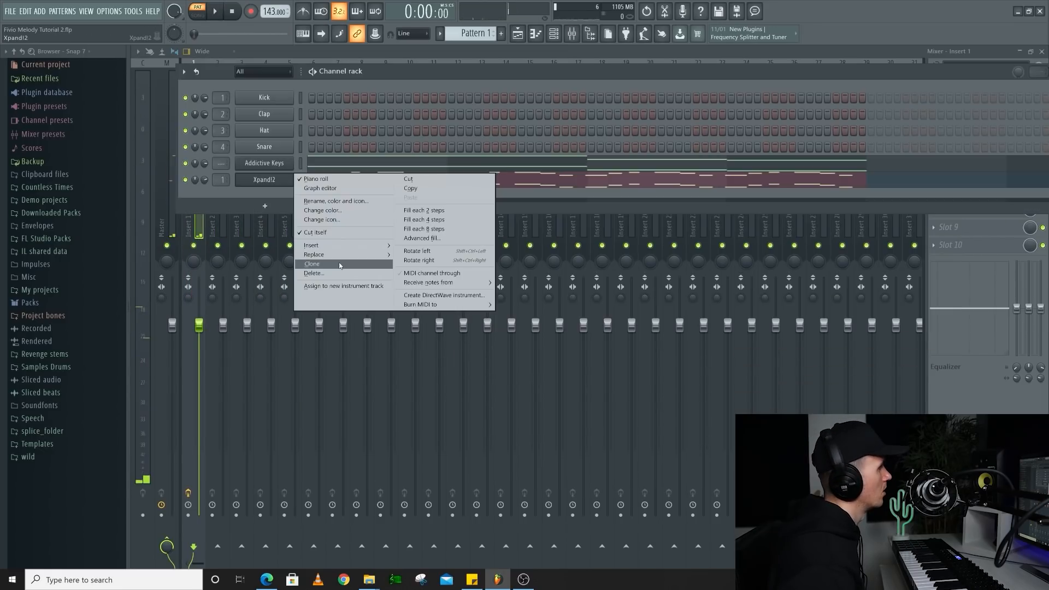
Clone the Xpand!2 channel
click(324, 187)
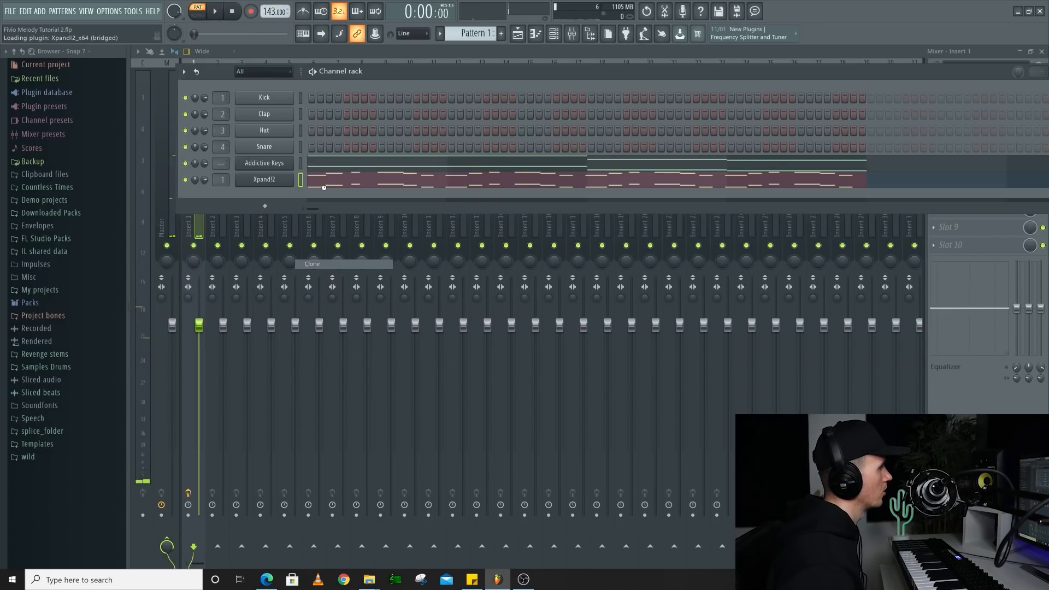
click(739, 154)
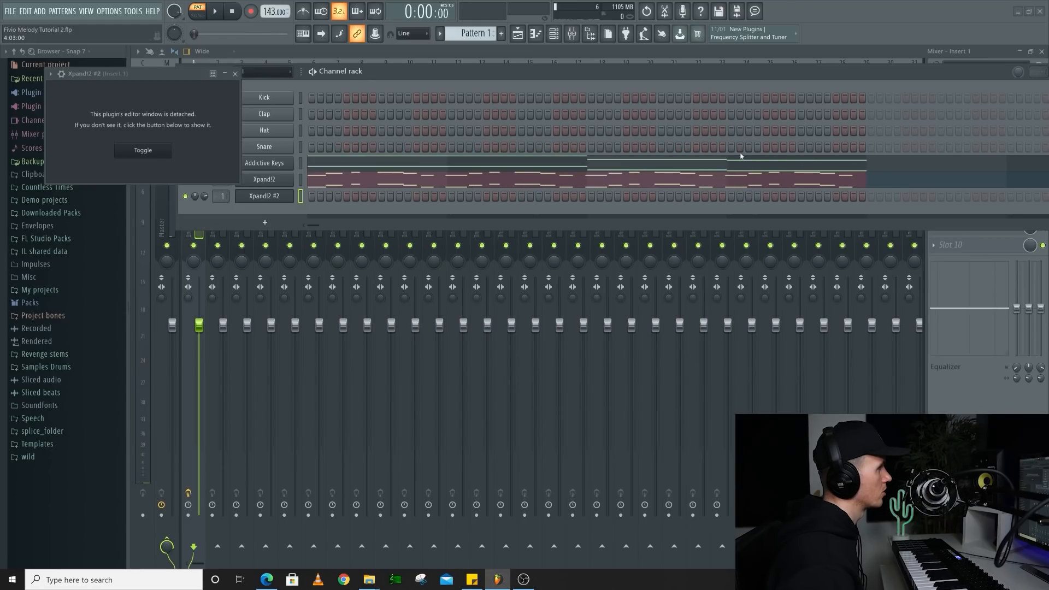
Enter sustained three-note chords in the cloned channel over bars 1–2, bar 3 and bar 4, and play them back
drag(274, 267, 304, 268)
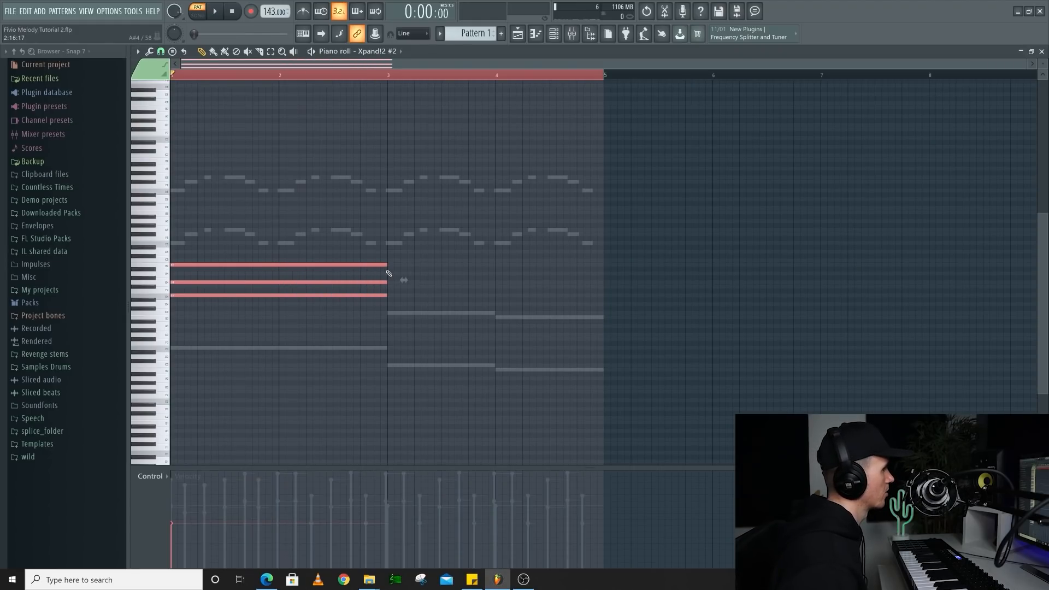
click(388, 312)
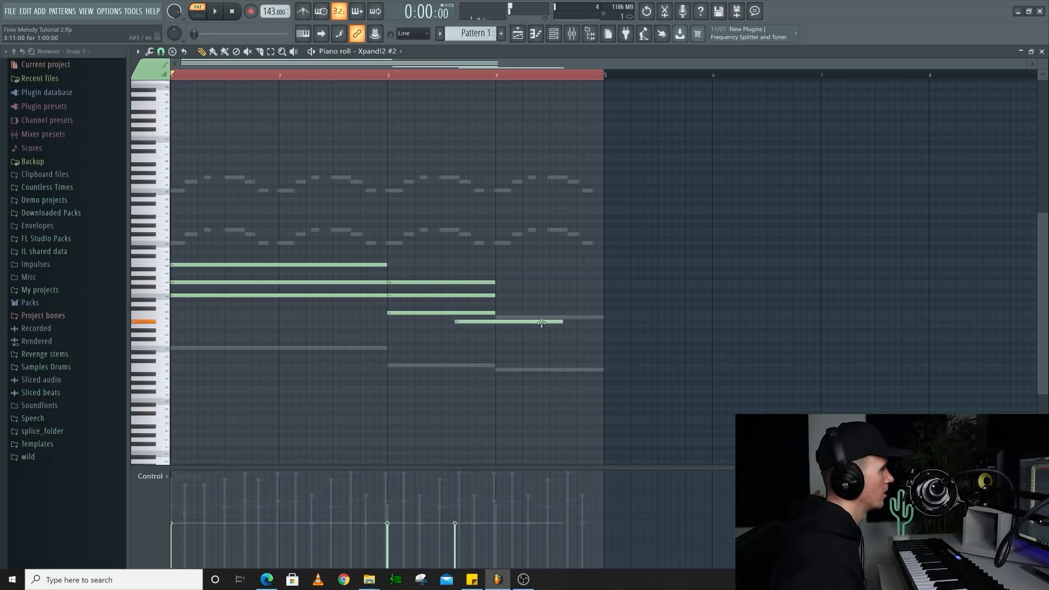
click(496, 287)
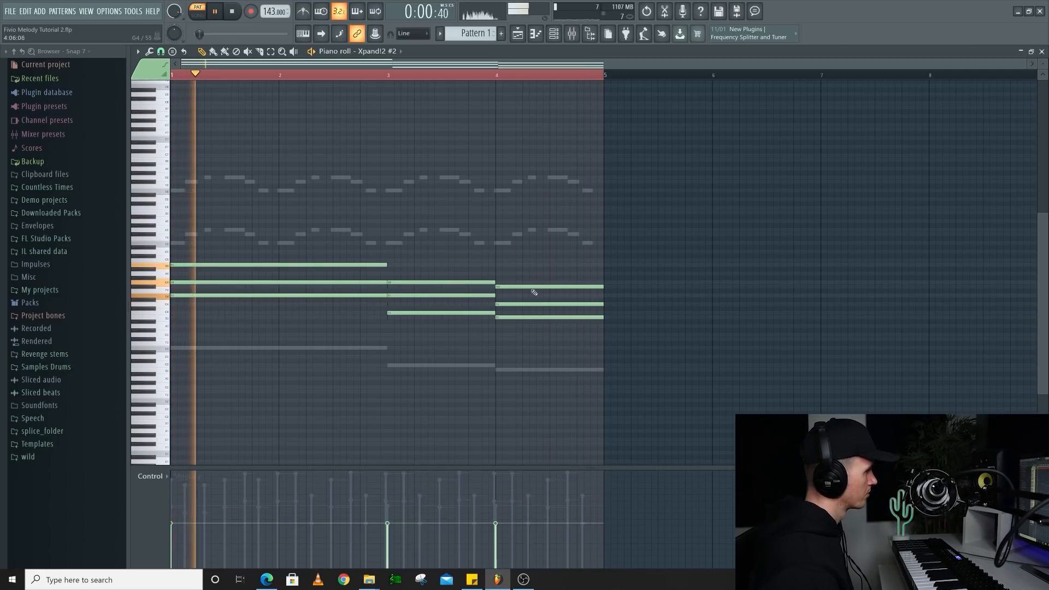
key(space)
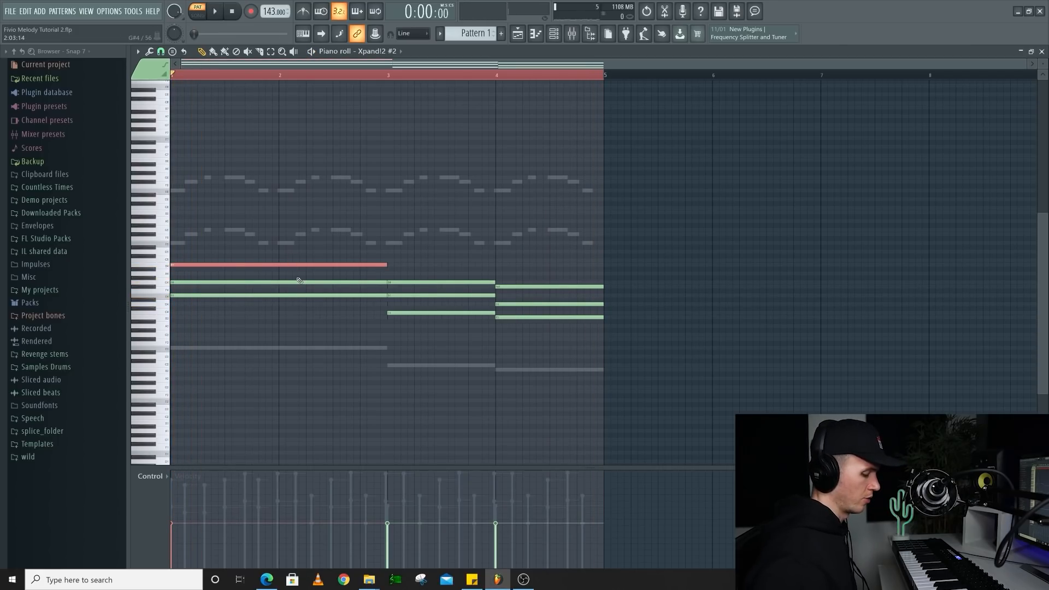
Lower the top note of the first chord by one octave and audition the progression
key(ctrl+Down)
key(space)
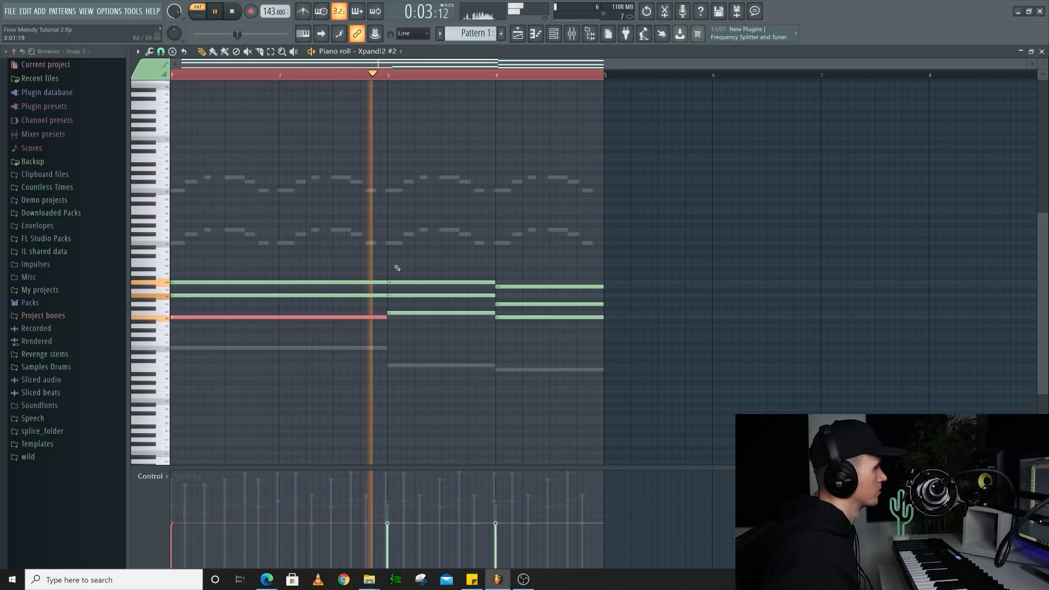
key(ctrl+d)
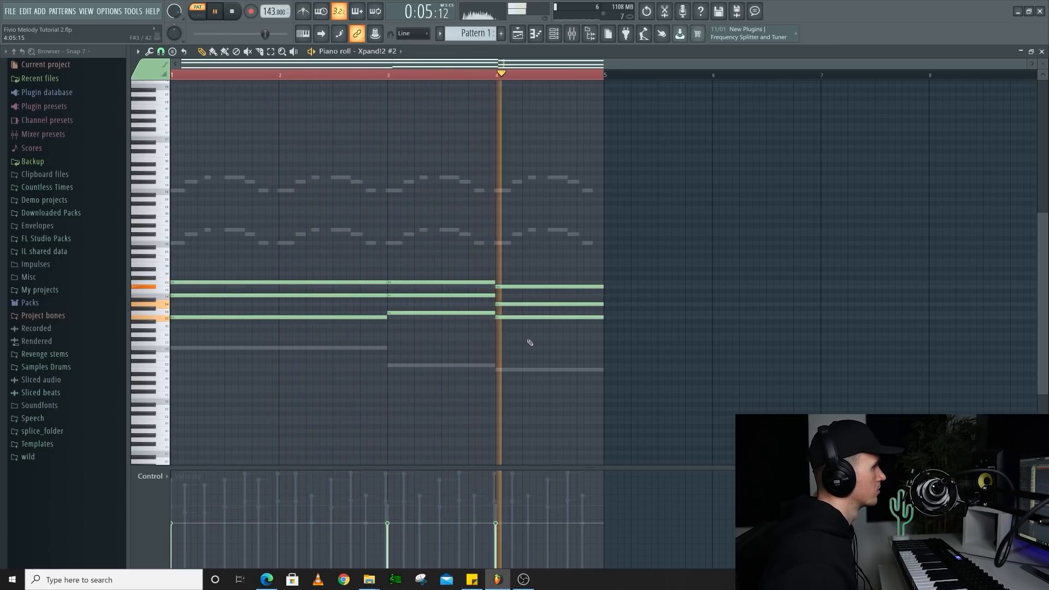
Remove the middle note of the bar 4 chord and randomize the velocity of all the chord notes
key(space)
key(ctrl+z)
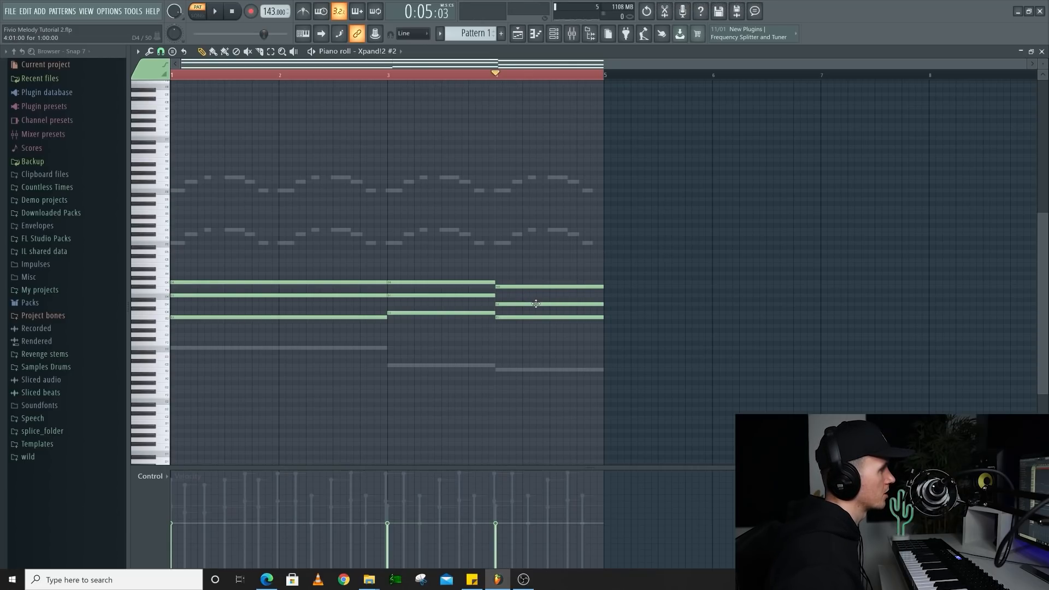
key(space)
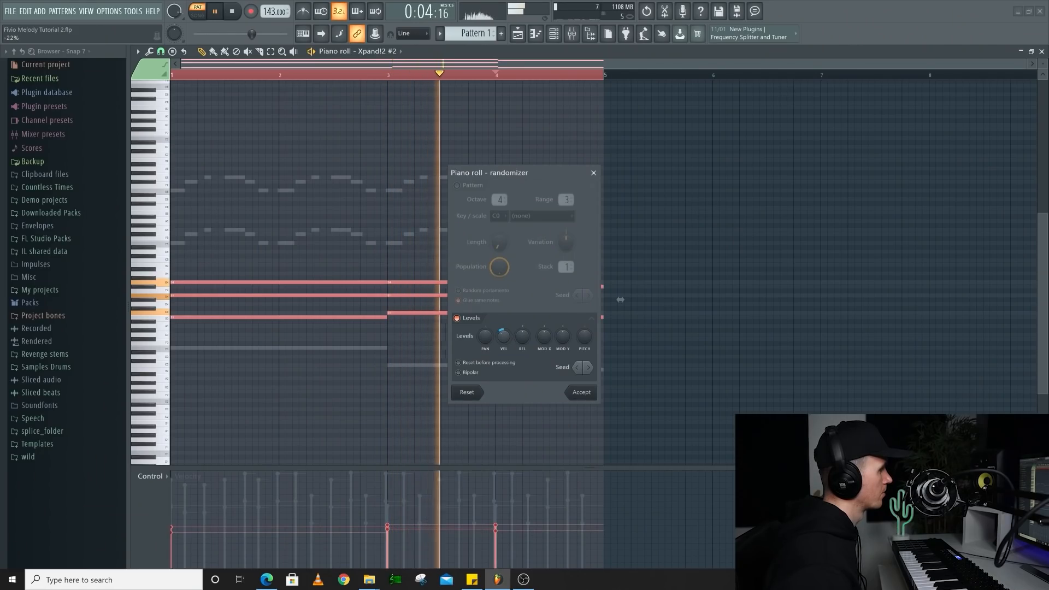
click(583, 391)
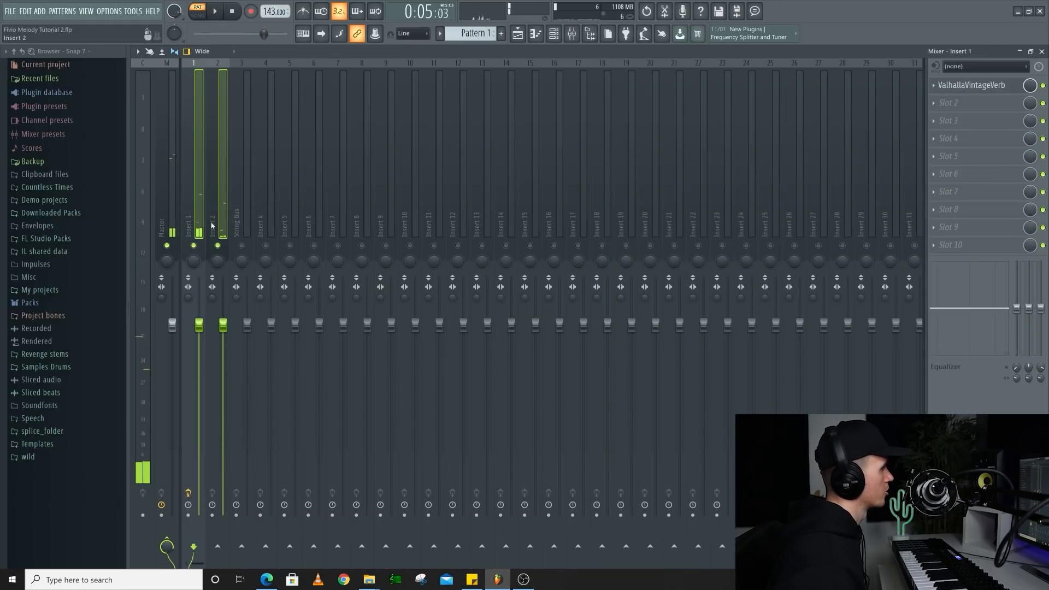
Route mixer Insert 1 and Insert 2 only to the String Bus track
right_click(242, 547)
click(252, 536)
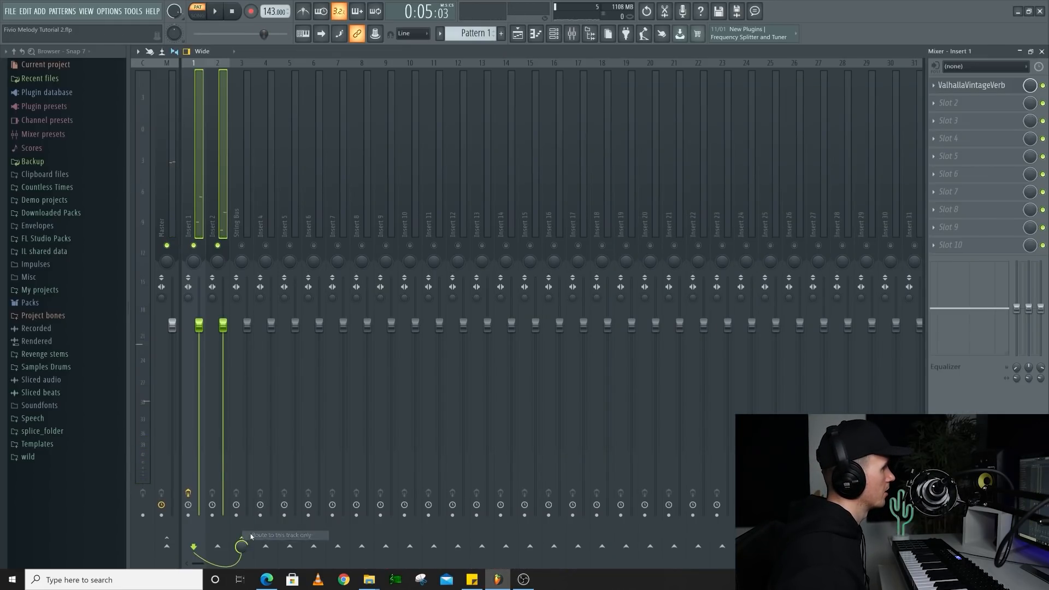
Load Fruity parametric EQ 2 on the String Bus and cut the low end with a high-pass on band 1
click(246, 229)
click(969, 86)
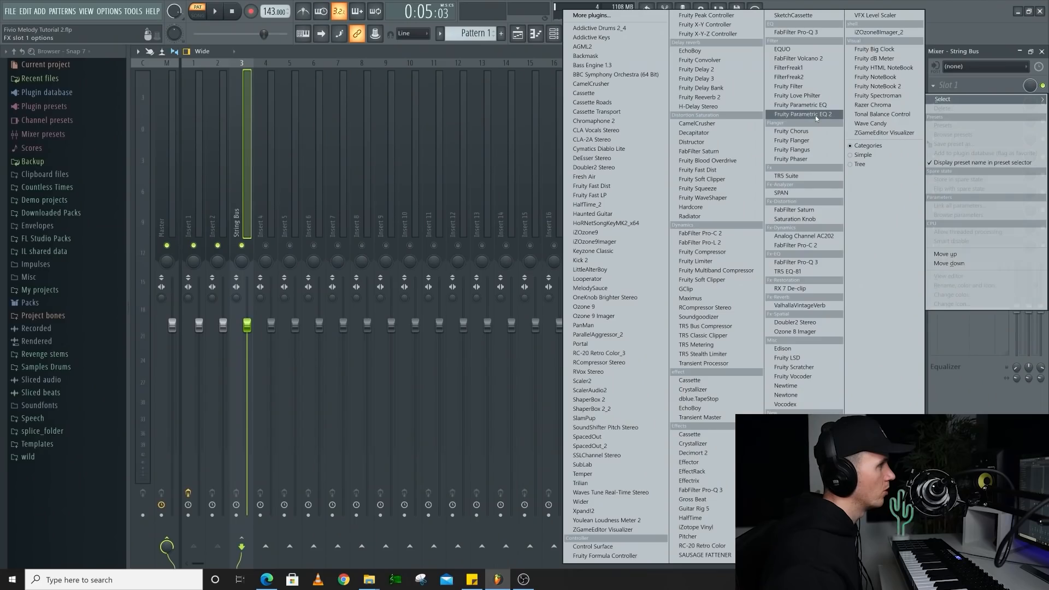
click(816, 116)
key(space)
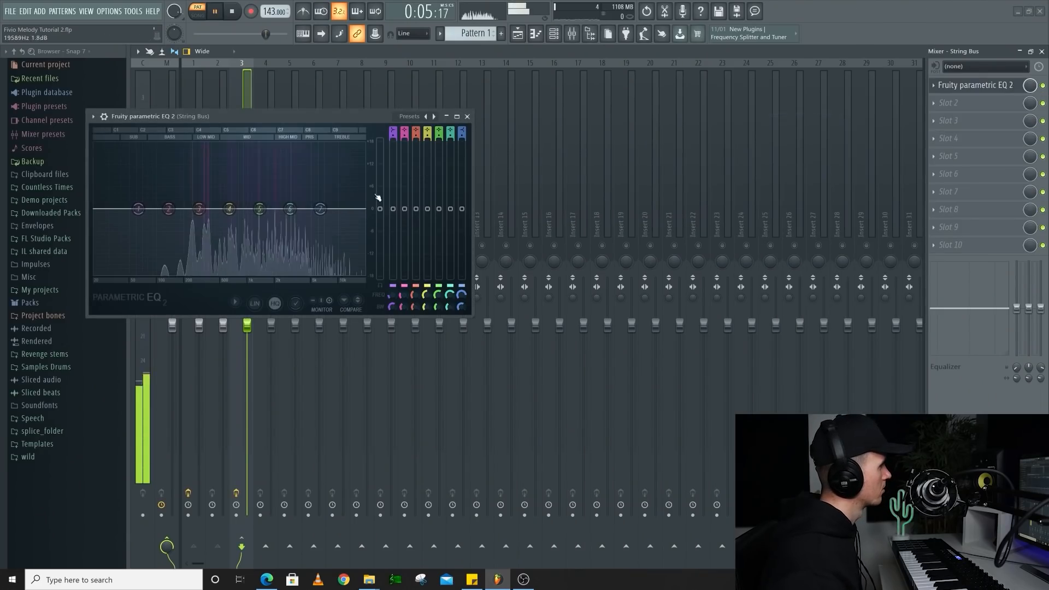
drag(393, 131, 392, 148)
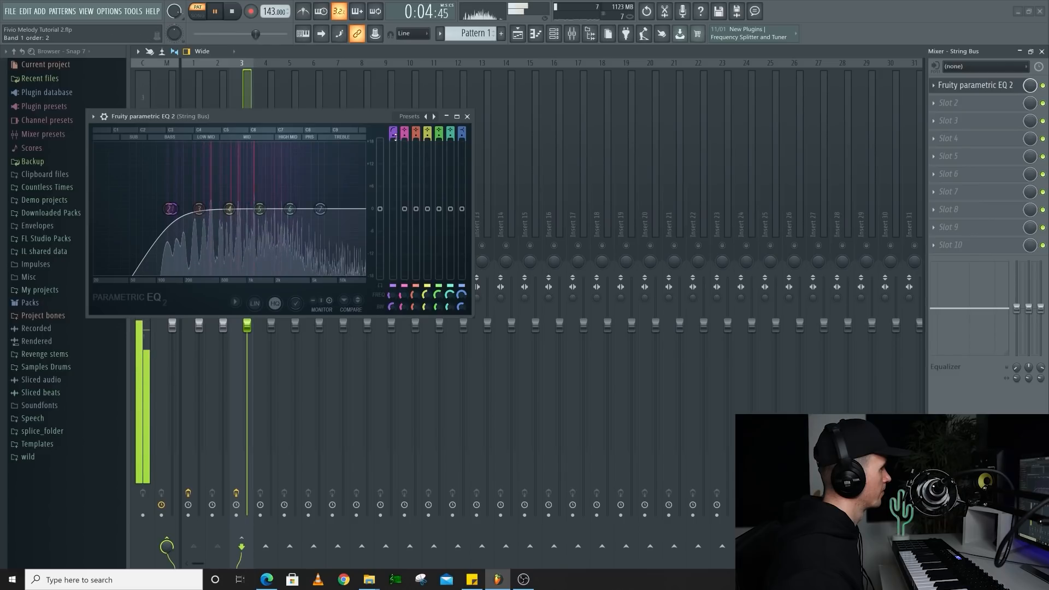
click(473, 116)
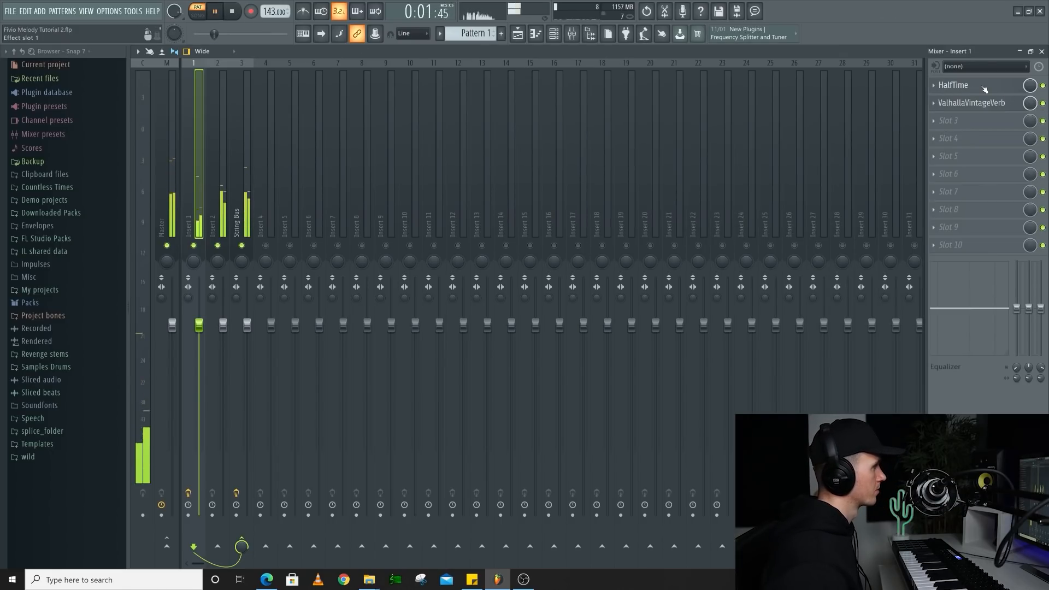
Raise all the melody notes of the original Xpand!2 channel by one octave
click(553, 36)
click(474, 175)
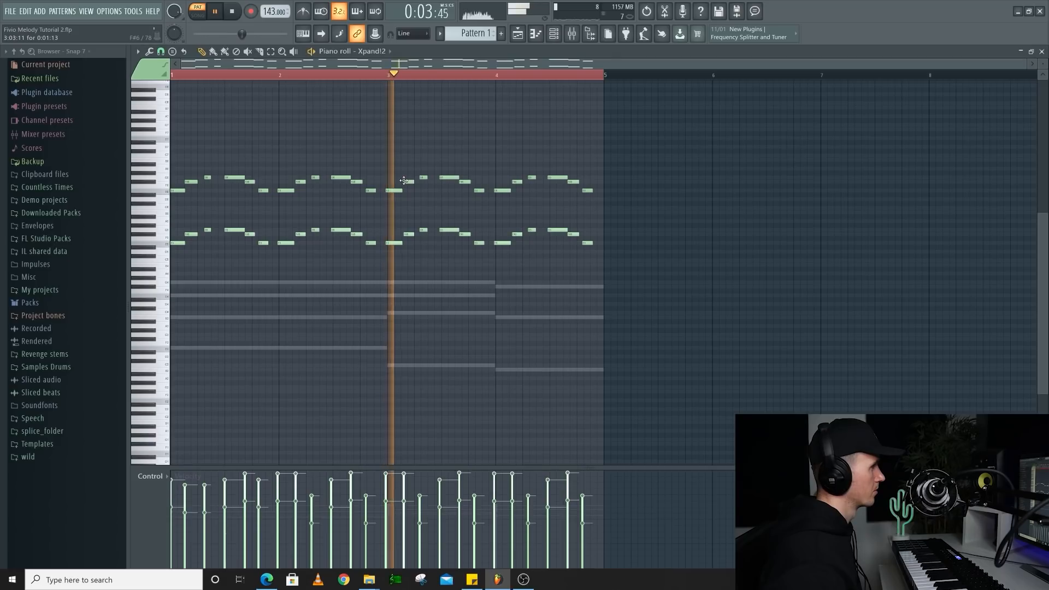
key(space)
key(ctrl+a)
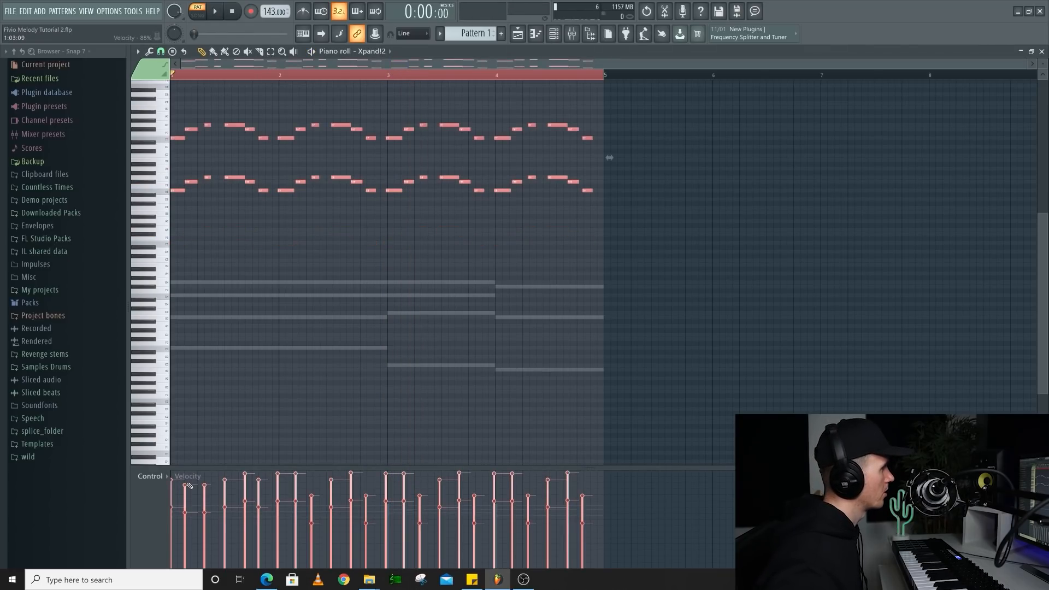
Open the HalfTime effect on mixer Insert 1 while the pattern plays
click(554, 34)
click(572, 34)
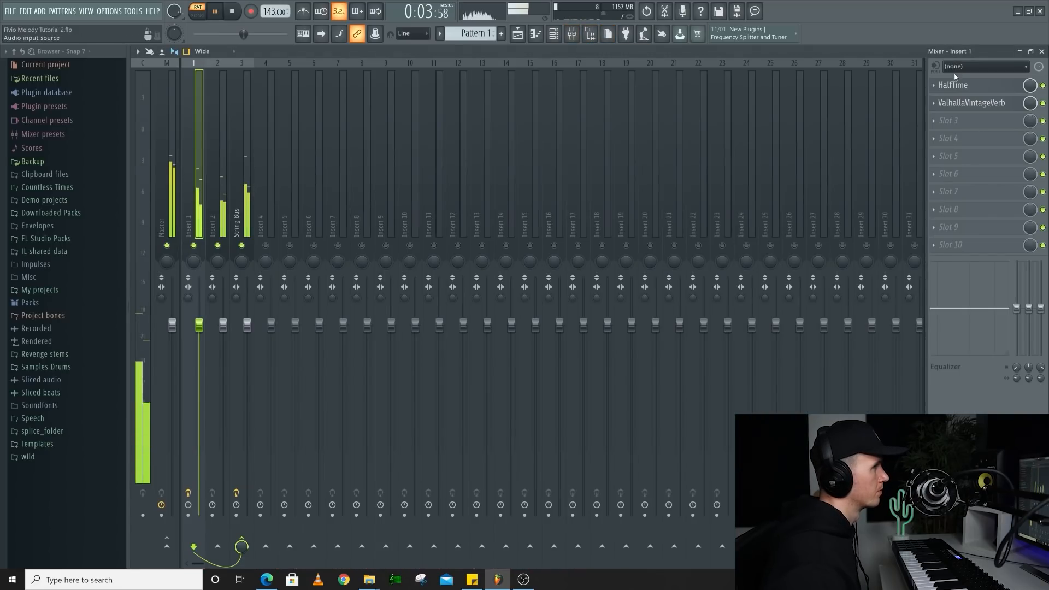
click(964, 86)
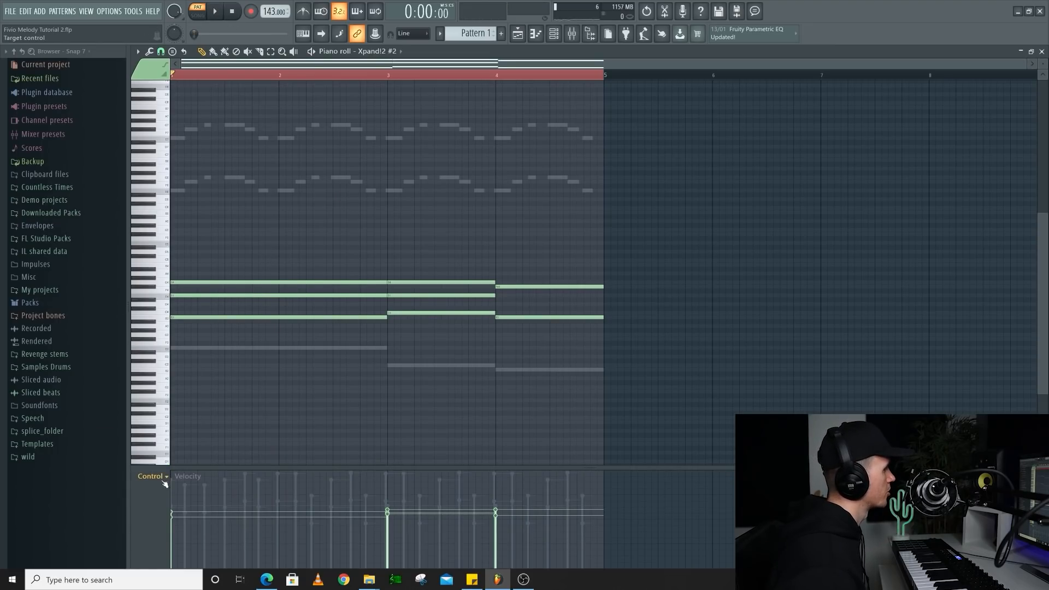
Draw a channel volume curve for the chords that falls over bars 1–2, rises through bar 3 and falls in bar 4
click(163, 478)
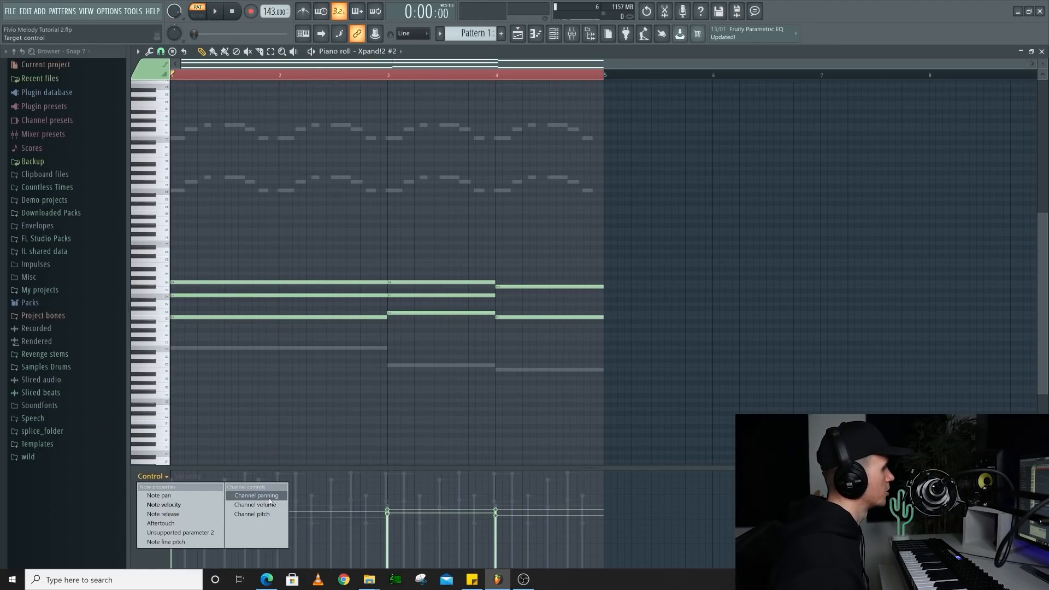
click(274, 506)
mouse_move(175, 492)
mouse_down()
mouse_move(389, 509)
mouse_move(492, 496)
mouse_move(605, 505)
mouse_up()
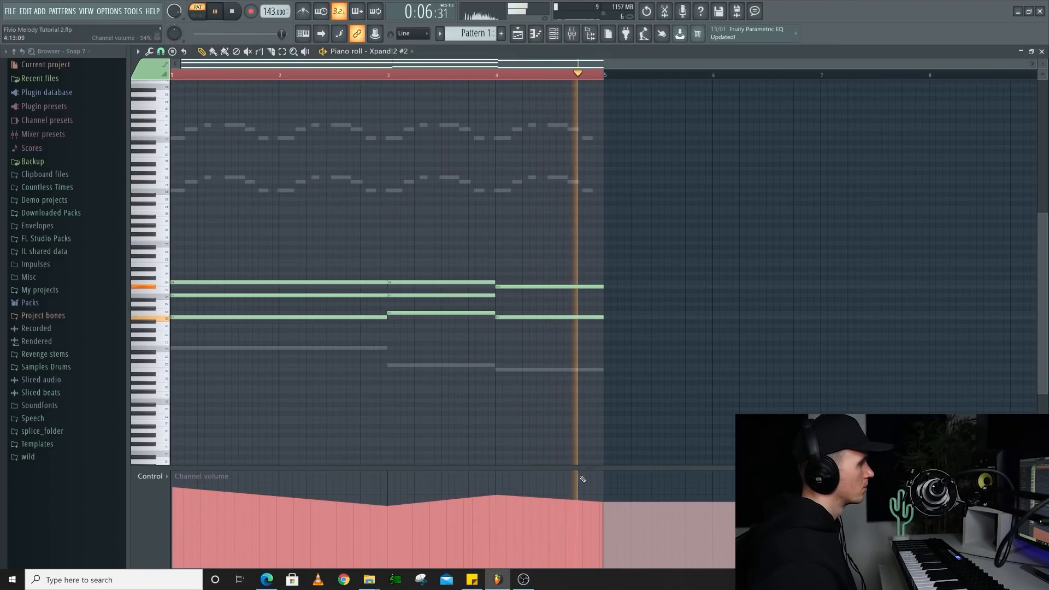
key(space)
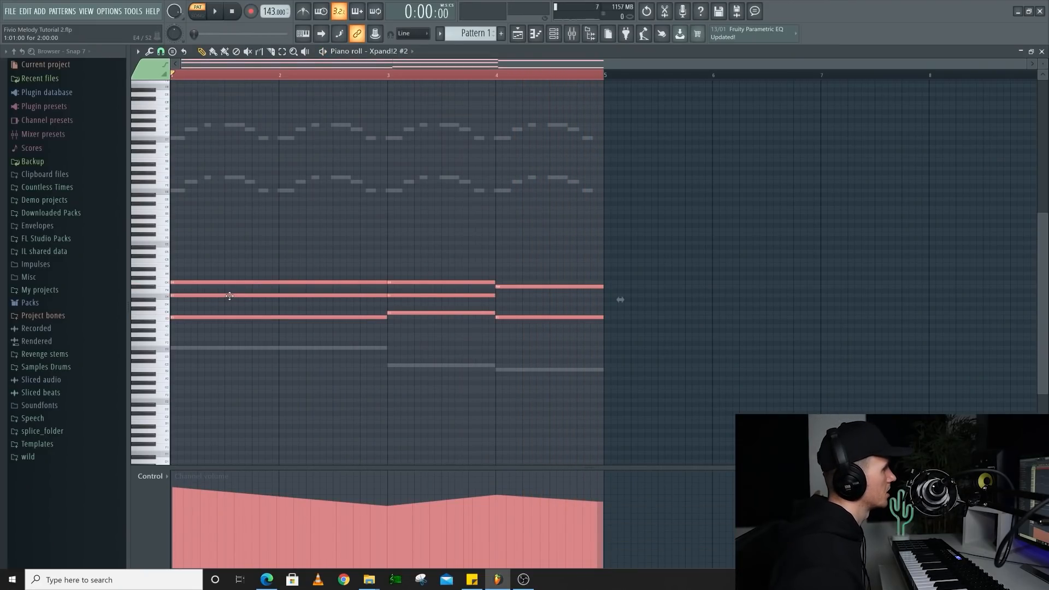
Layer a copy of all the chord notes one octave higher and give the copies a lower note velocity
key(ctrl+Up)
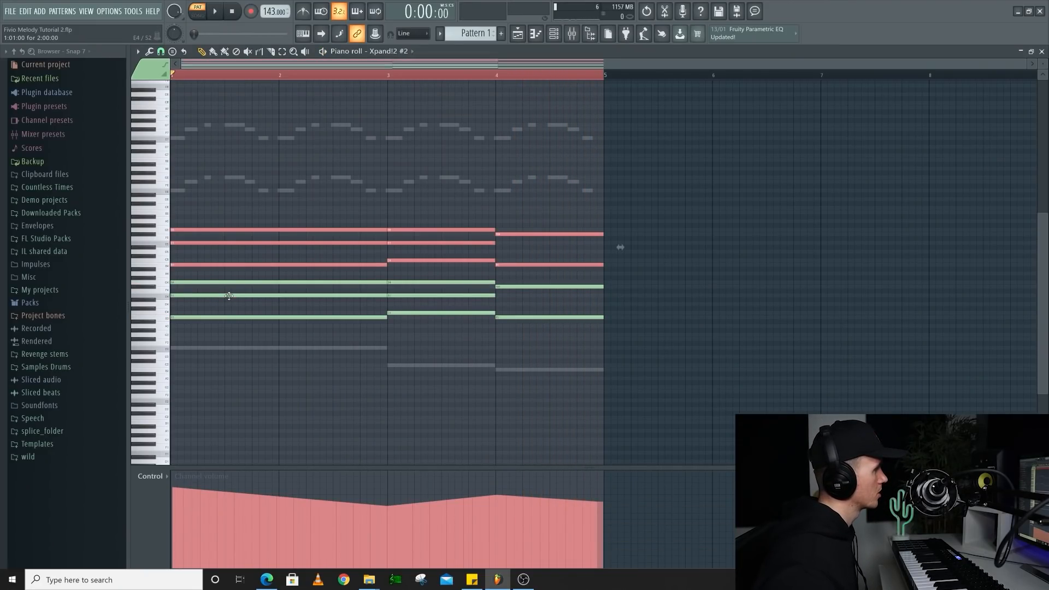
click(166, 477)
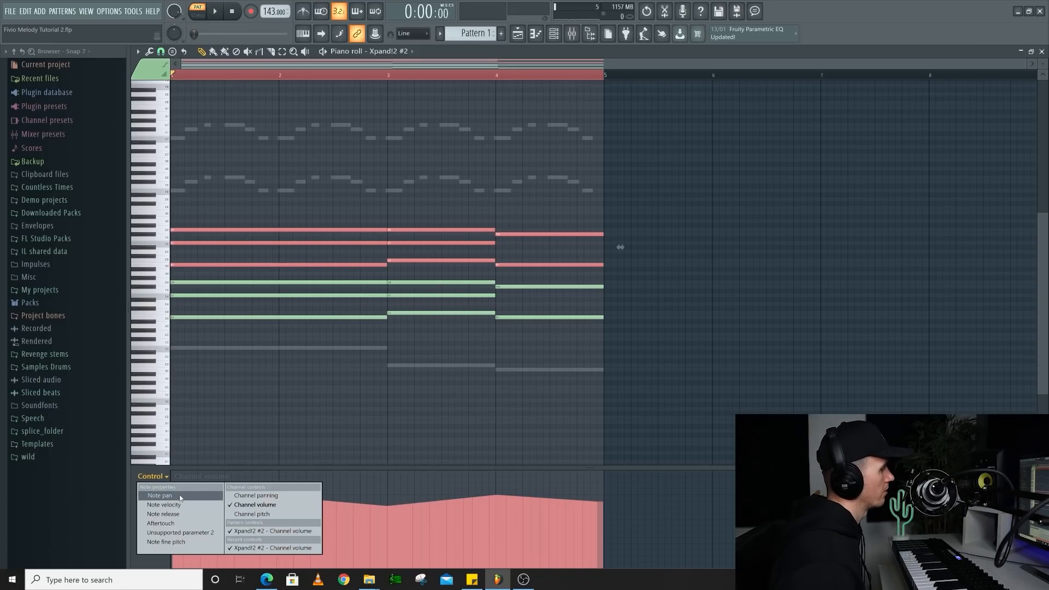
click(169, 505)
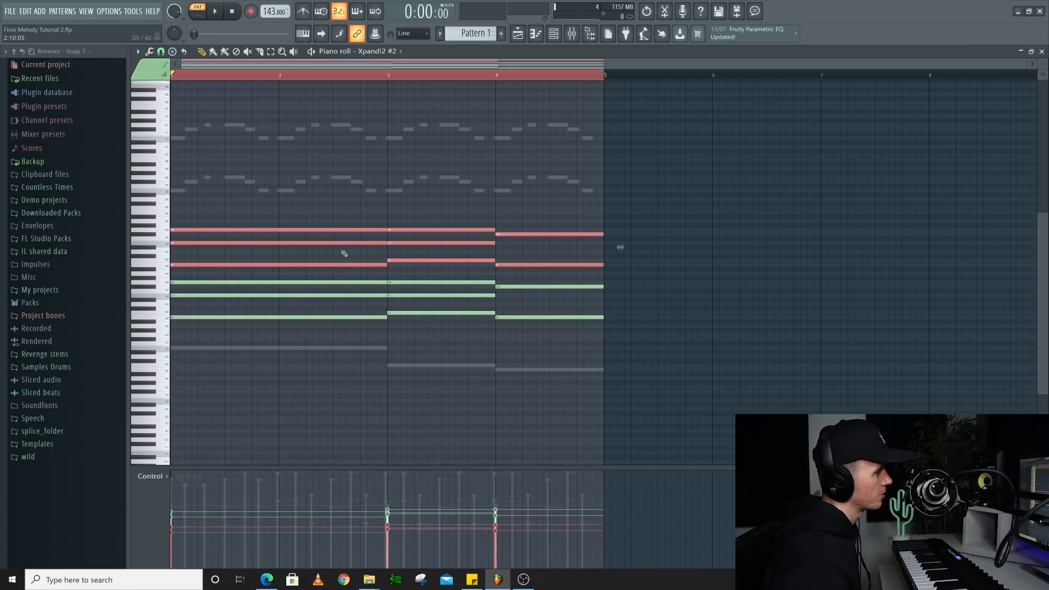
key(space)
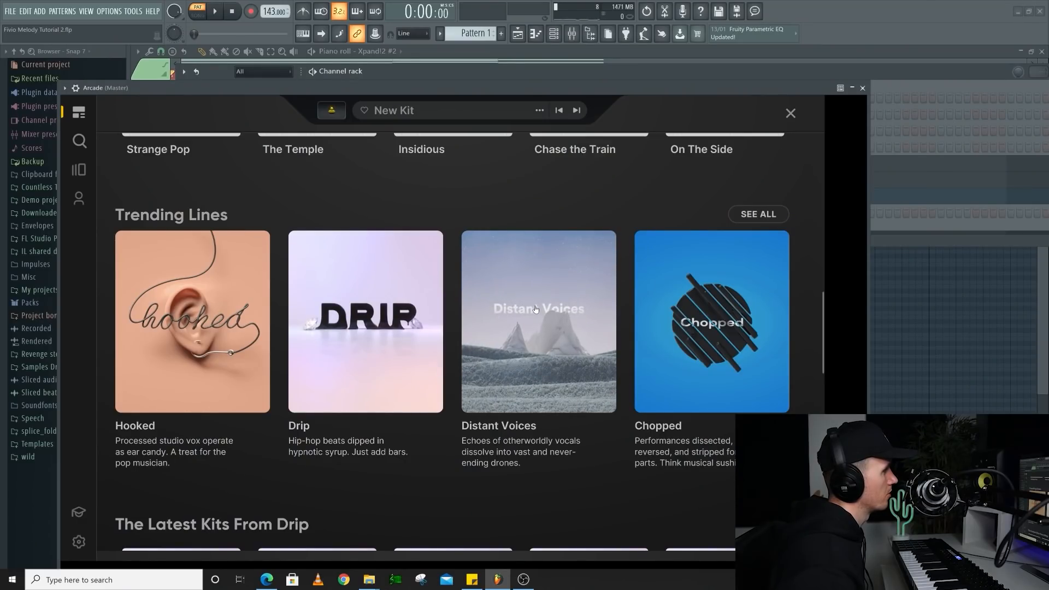
Load the Undulate kit from the Distant Voices line in Arcade
scroll(518, 317, up, 10)
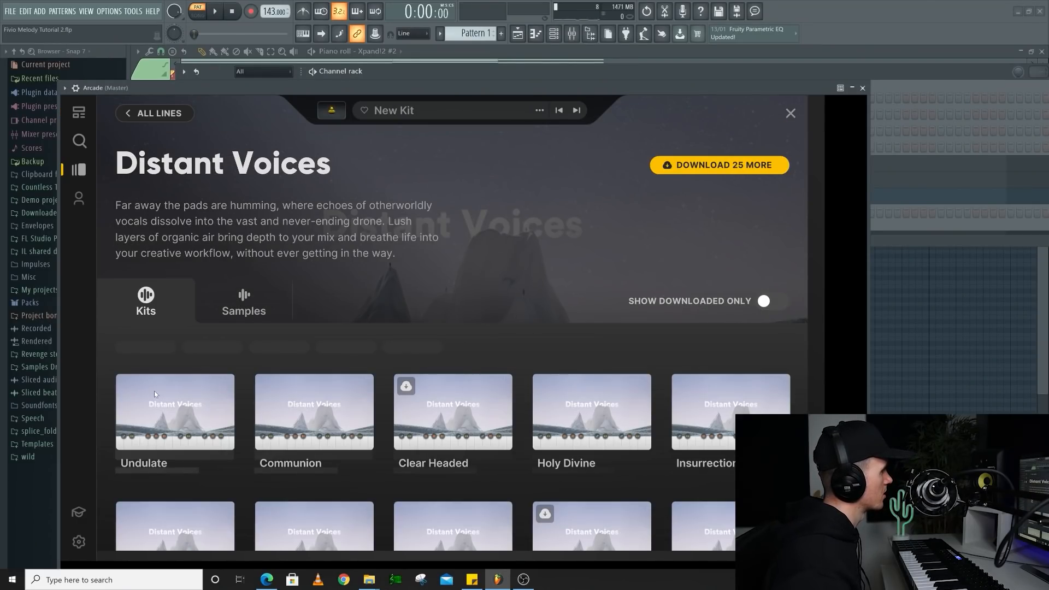
click(154, 393)
scroll(216, 195, down, 4)
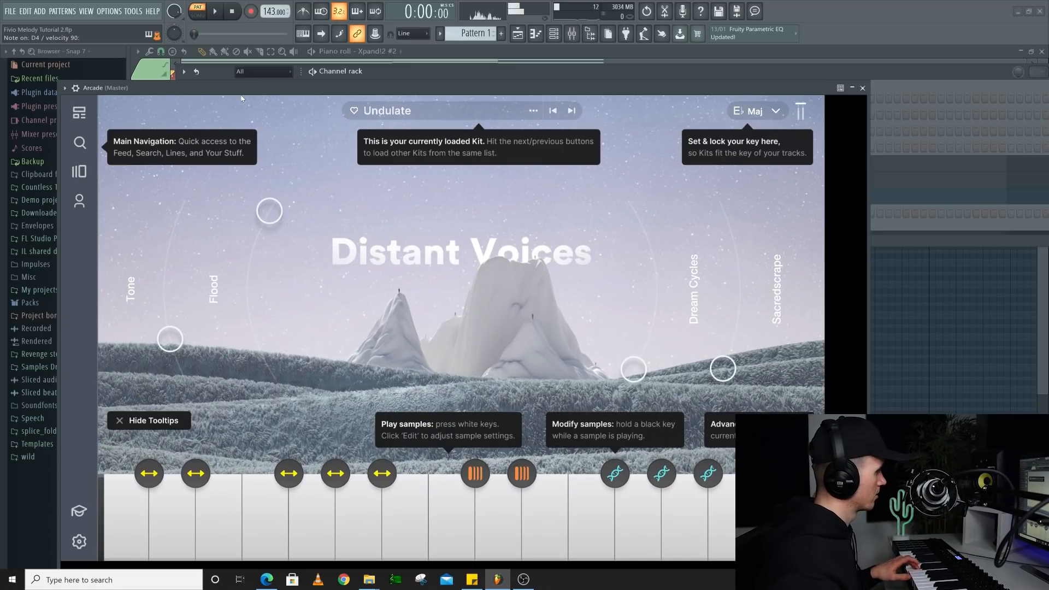
Set the Arcade session key to E min and load the Communion kit from the Distant Voices line
click(767, 113)
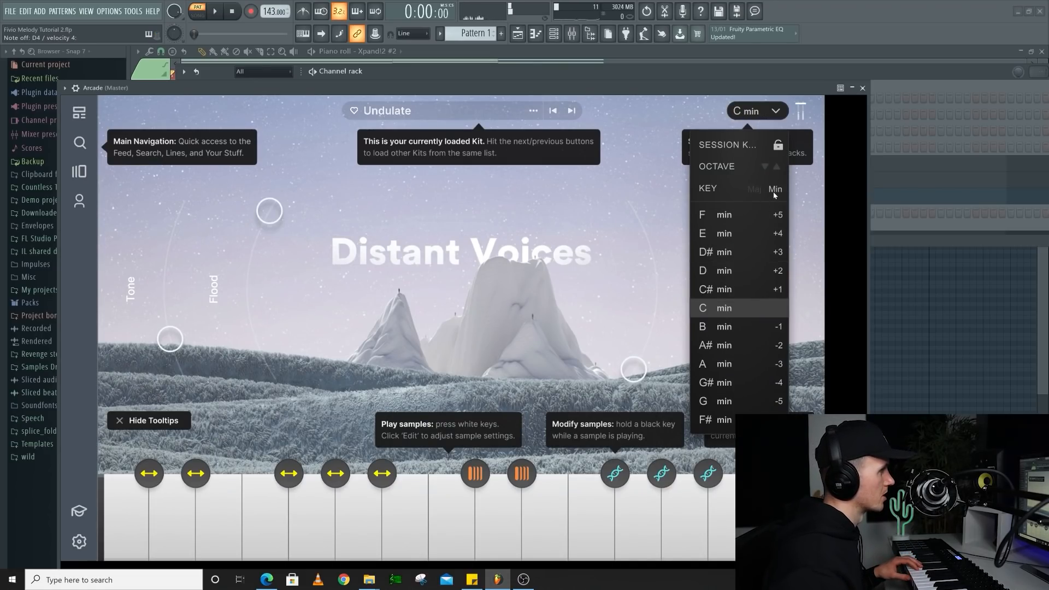
click(733, 235)
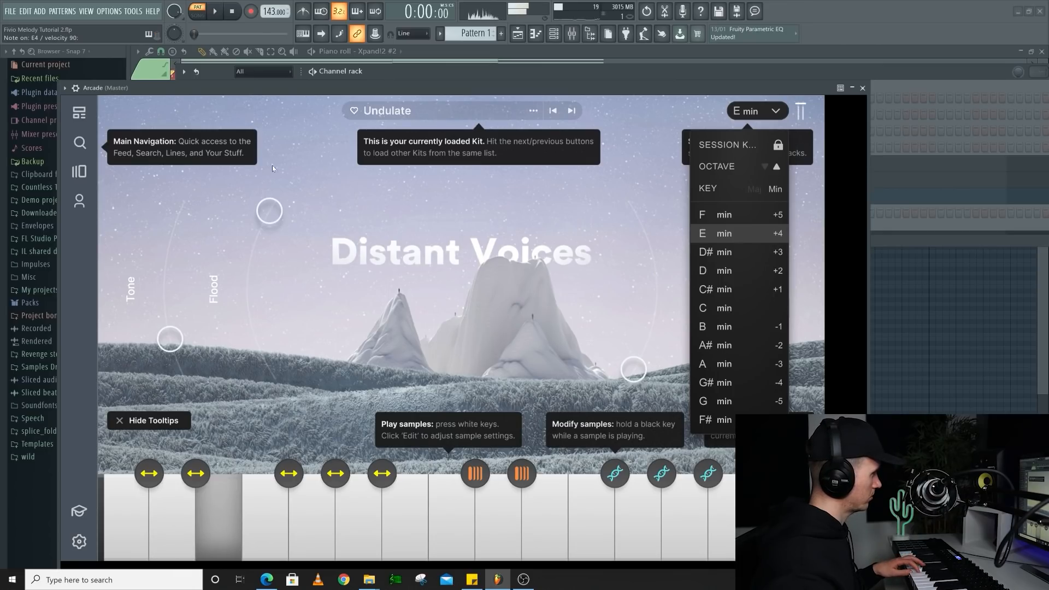
click(79, 171)
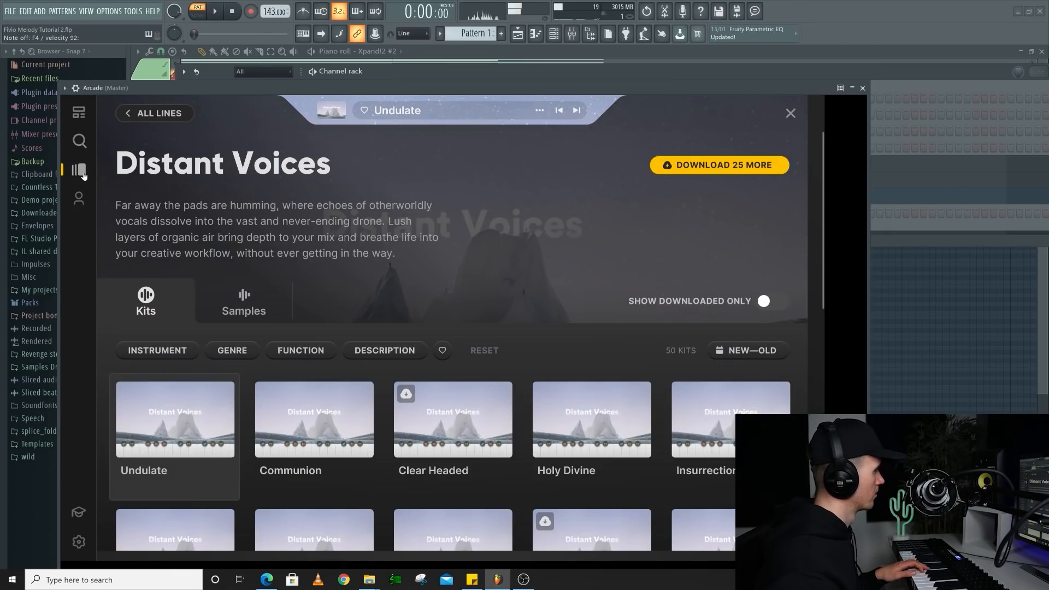
click(353, 399)
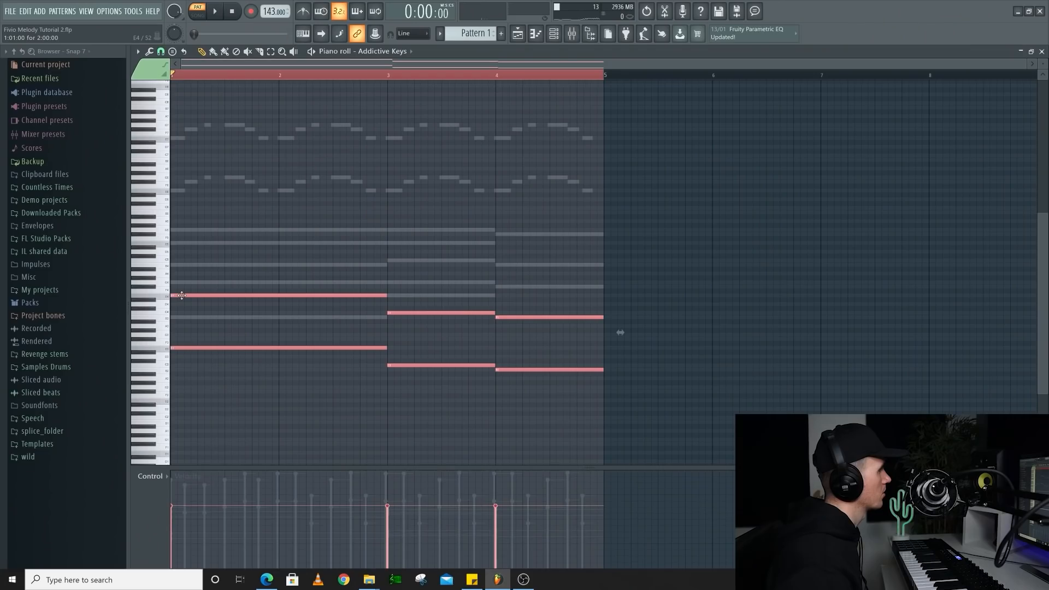
Extend the Addictive Keys part and the string melody to eight bars by copying their notes to bar 5
drag(182, 295, 588, 299)
key(ctrl+a)
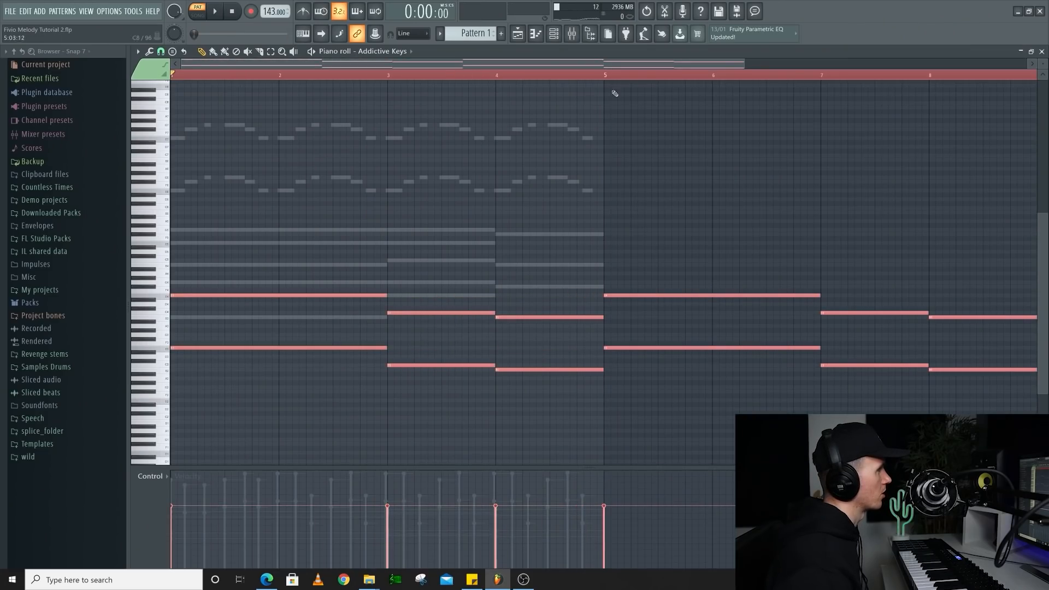
click(554, 38)
click(459, 179)
key(ctrl+a)
drag(176, 192, 610, 194)
key(space)
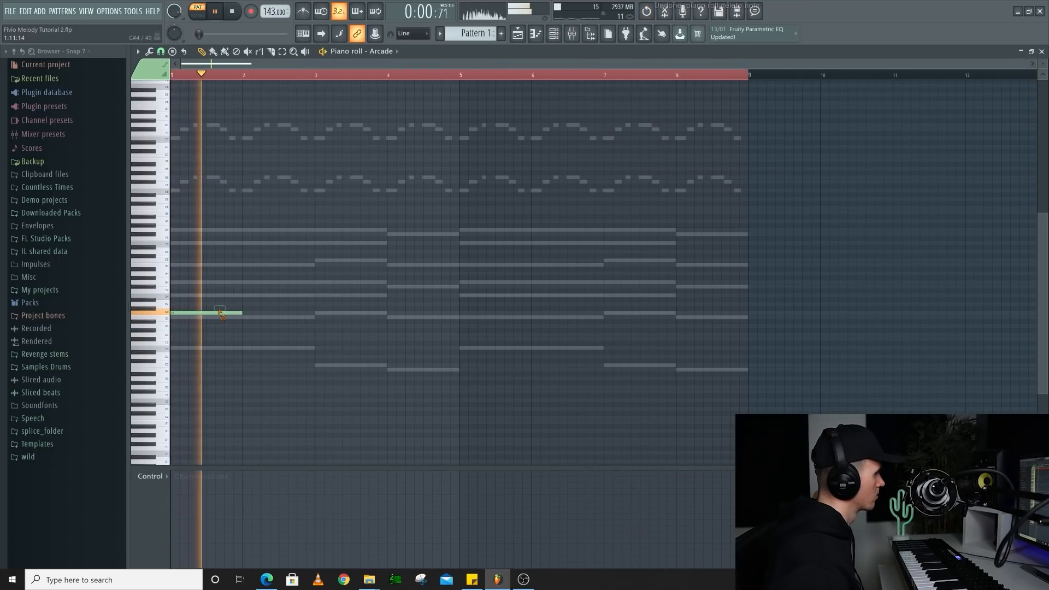
Copy the bar 1 Arcade note to bar 5, add one-bar Arcade notes in bars 4, 7 and 8, and play from bar 5
drag(177, 313, 466, 324)
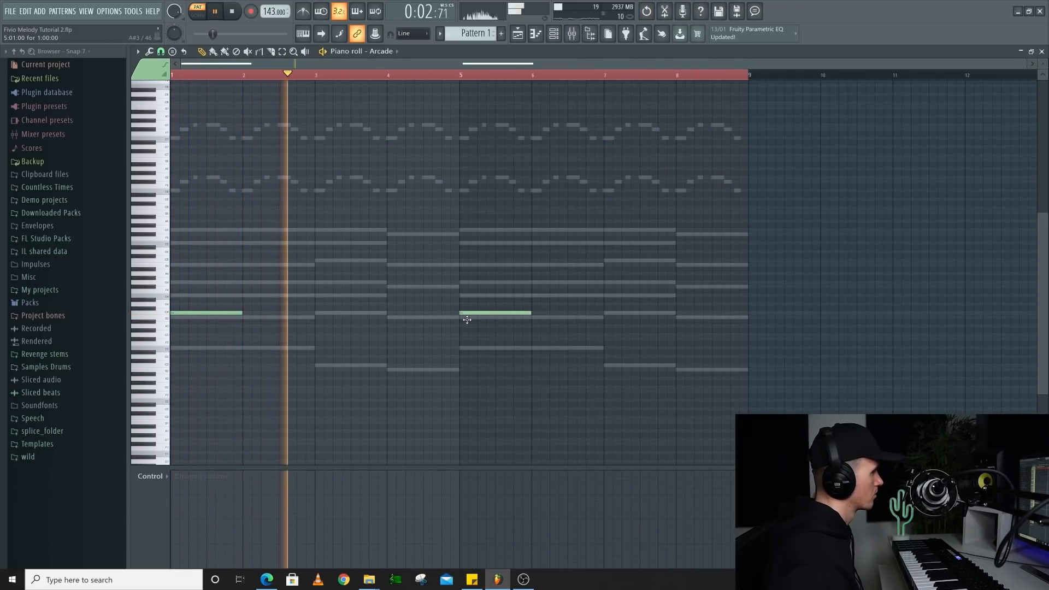
click(163, 306)
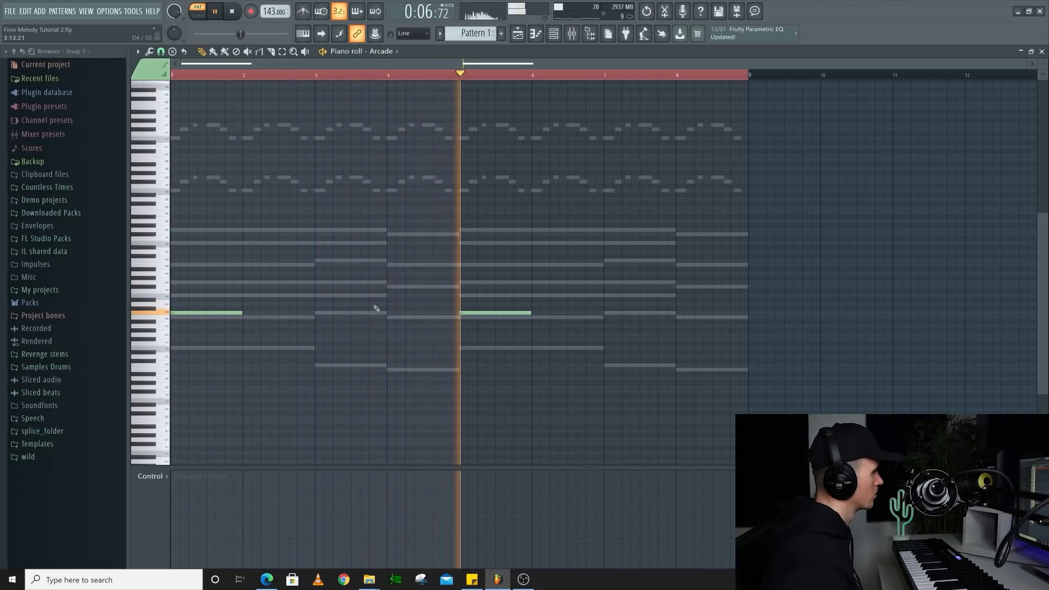
click(390, 304)
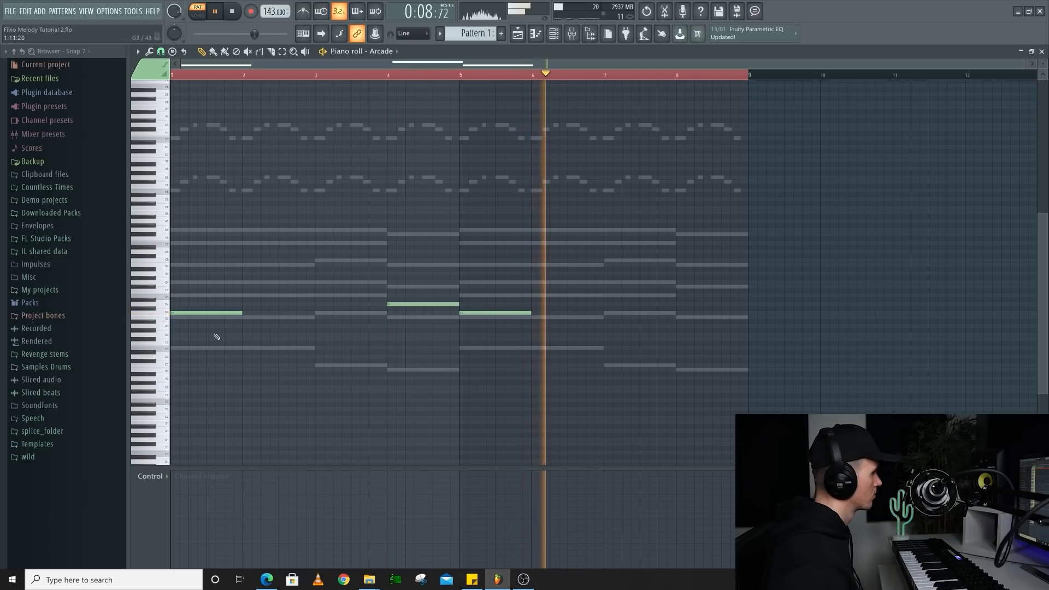
click(165, 366)
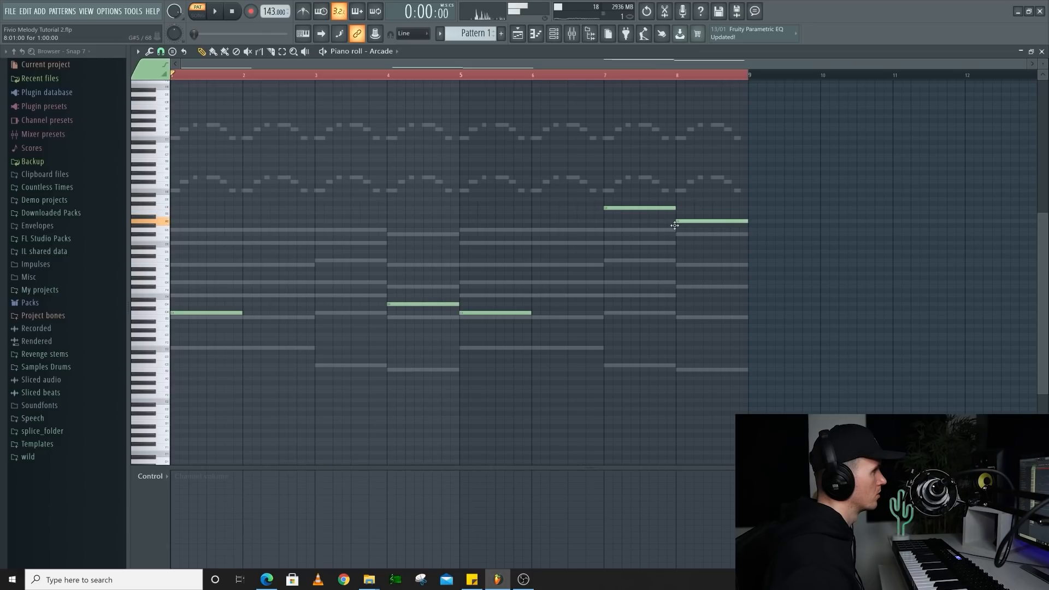
click(467, 80)
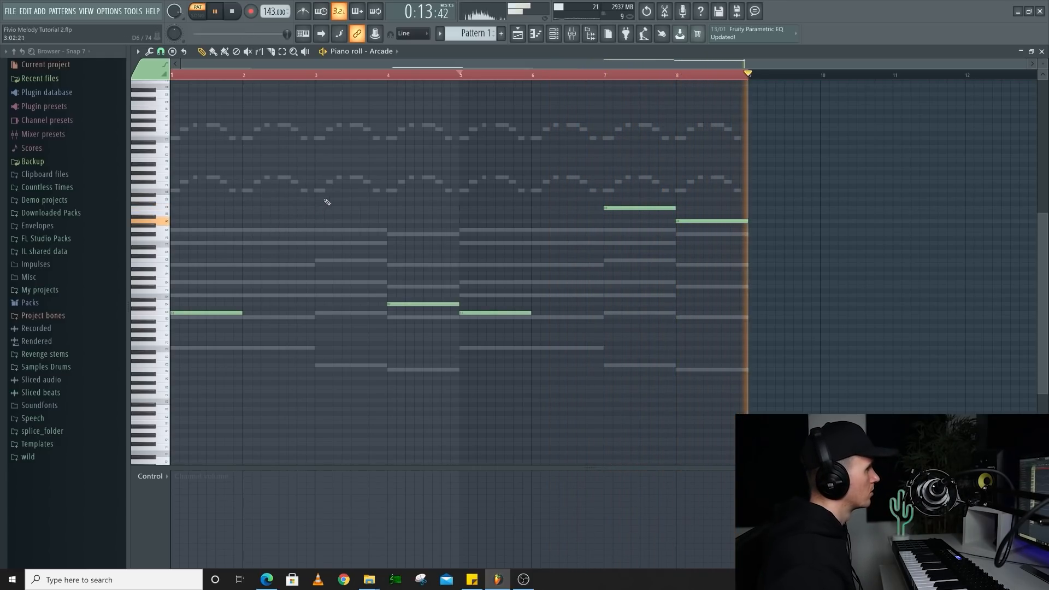
Insert Fruity parametric EQ 2 on the Arcade mixer track and roll off the lows with band 1 and the highs with band 7
key(F9)
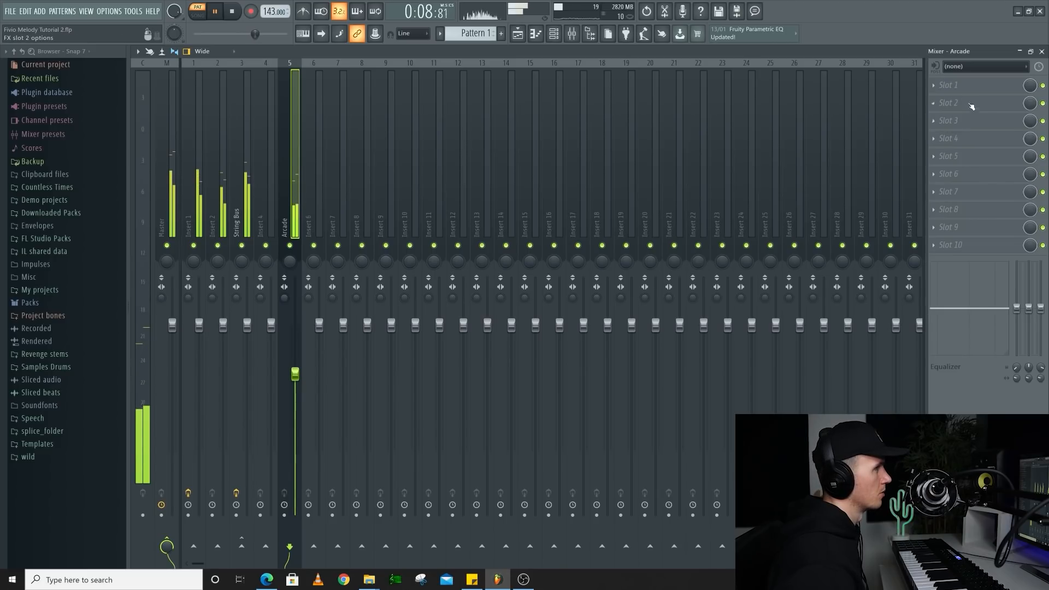
click(965, 86)
click(817, 116)
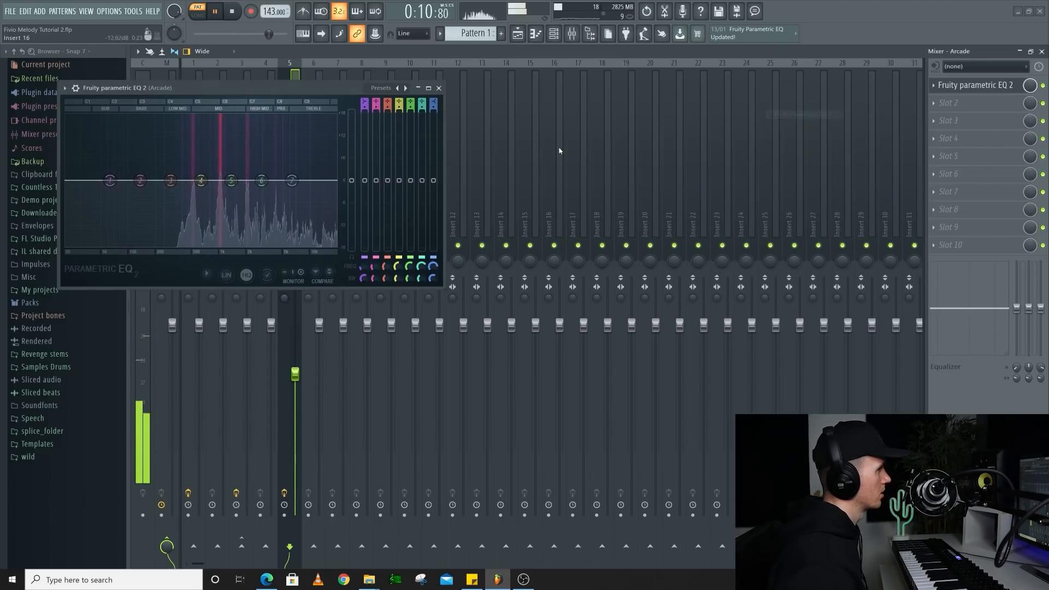
drag(366, 102, 367, 109)
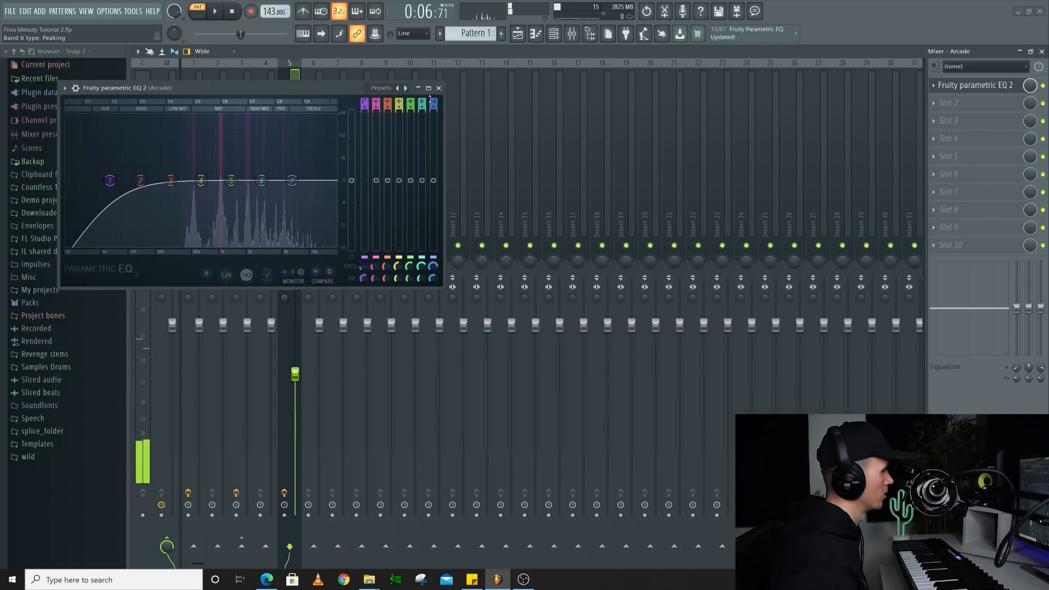
drag(365, 266, 365, 246)
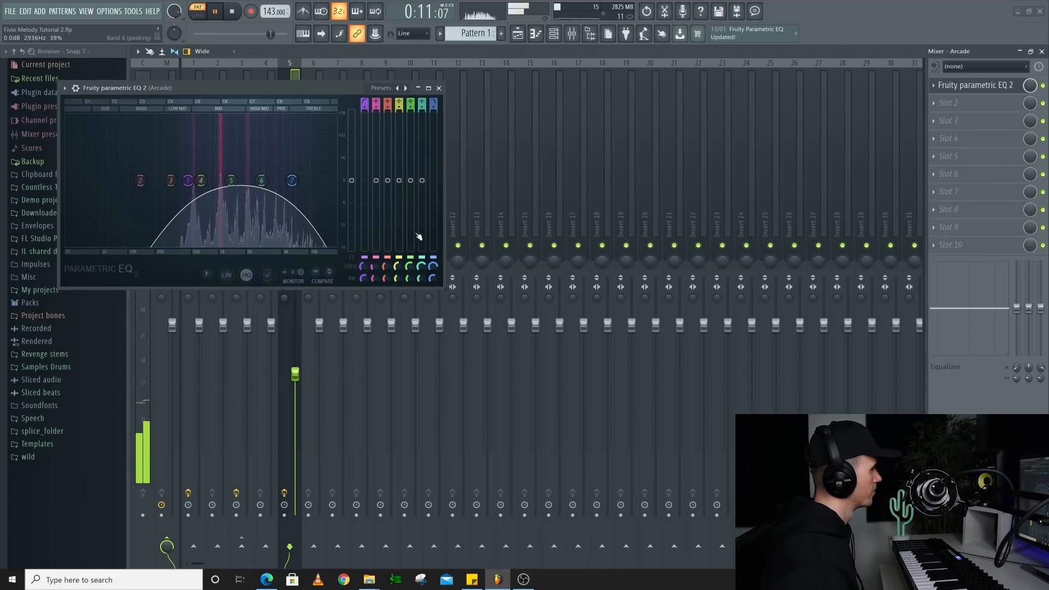
click(441, 88)
Open the third effect slot and the Fruity parametric EQ 2 on the Arcade mixer track
click(554, 33)
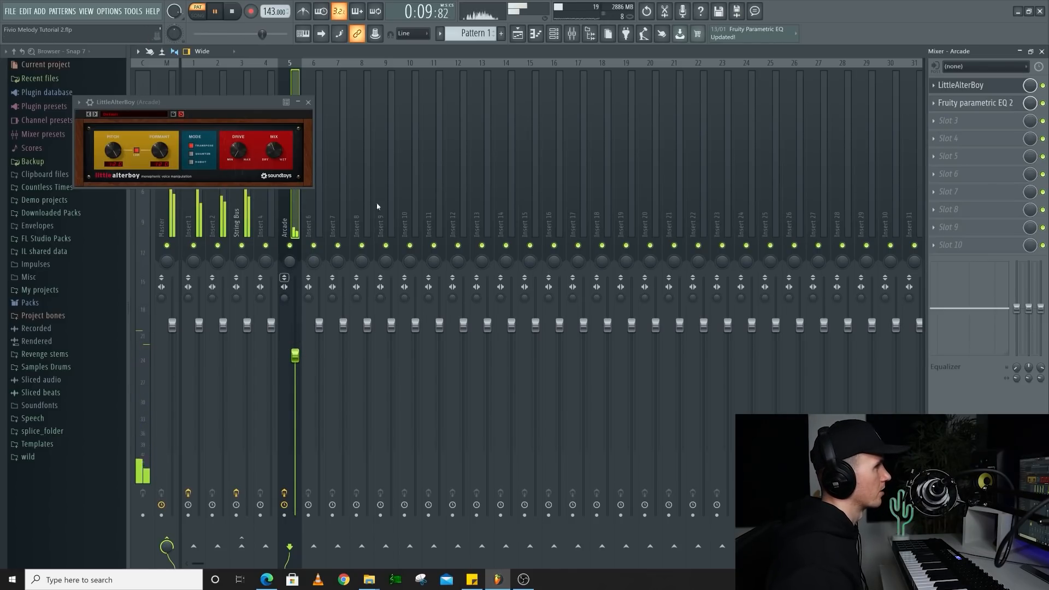
click(994, 121)
click(991, 107)
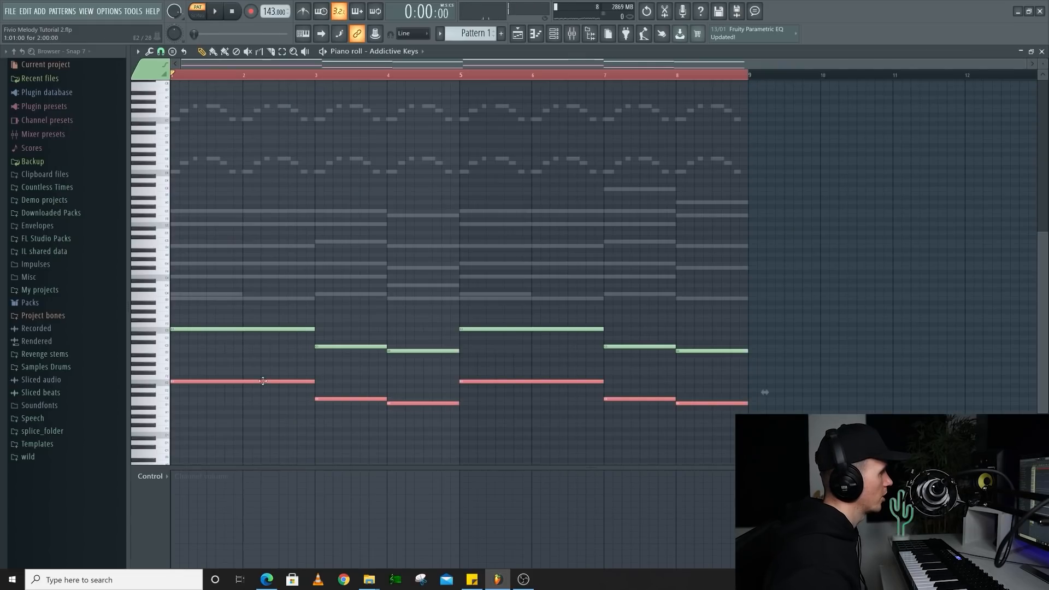
Transpose all notes of the Xpand!2 melody down one octave and play the pattern
key(space)
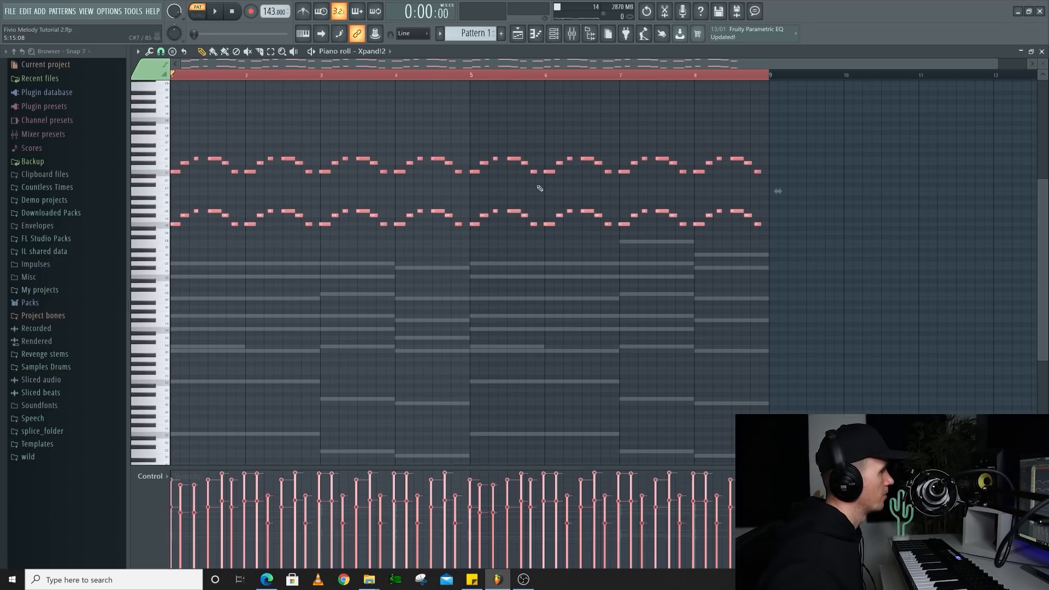
key(ctrl+Down)
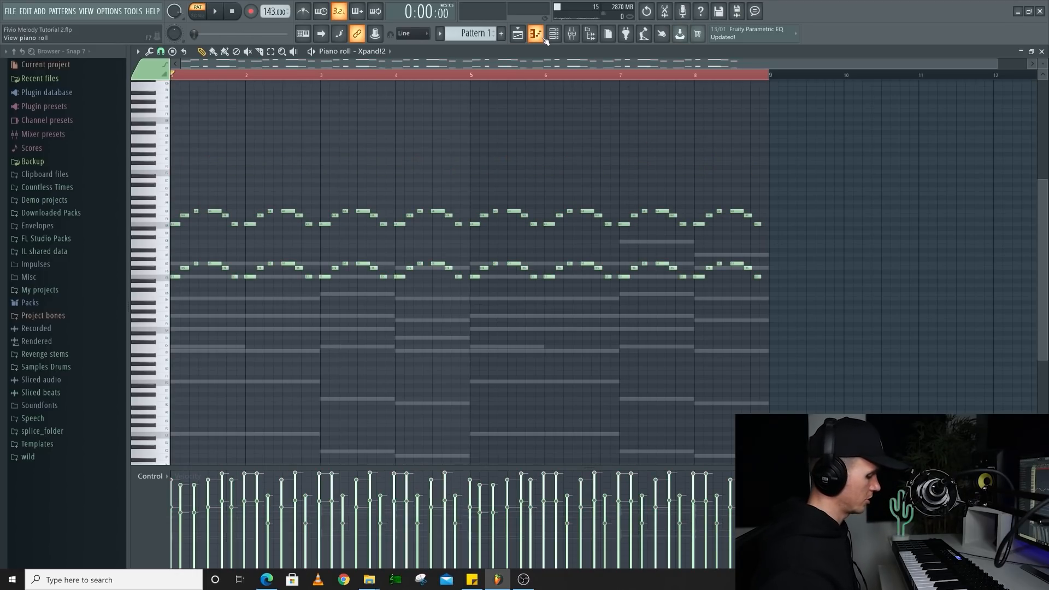
key(space)
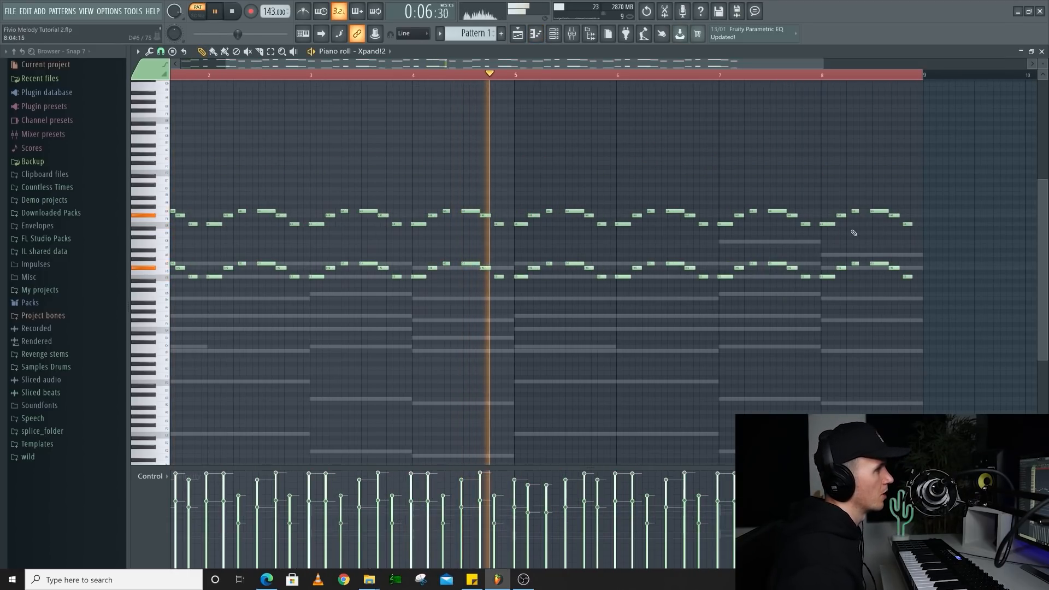
Rework the bar 8 melody in both octaves so that its notes after the first form a falling line from a higher pitch
scroll(869, 245, up, 1)
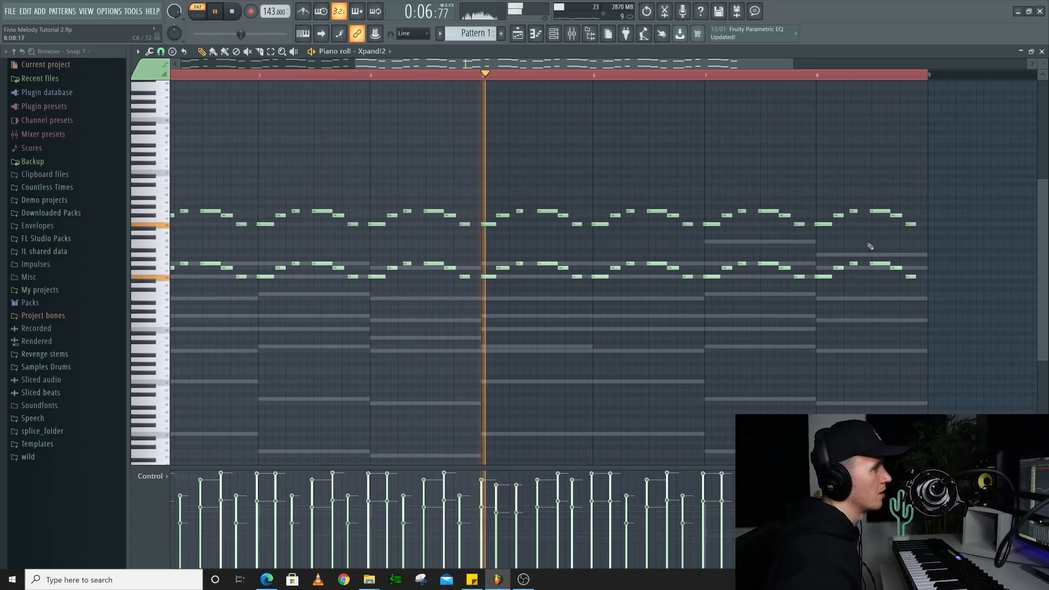
drag(805, 214, 808, 297)
drag(833, 197, 837, 273)
drag(830, 215, 832, 189)
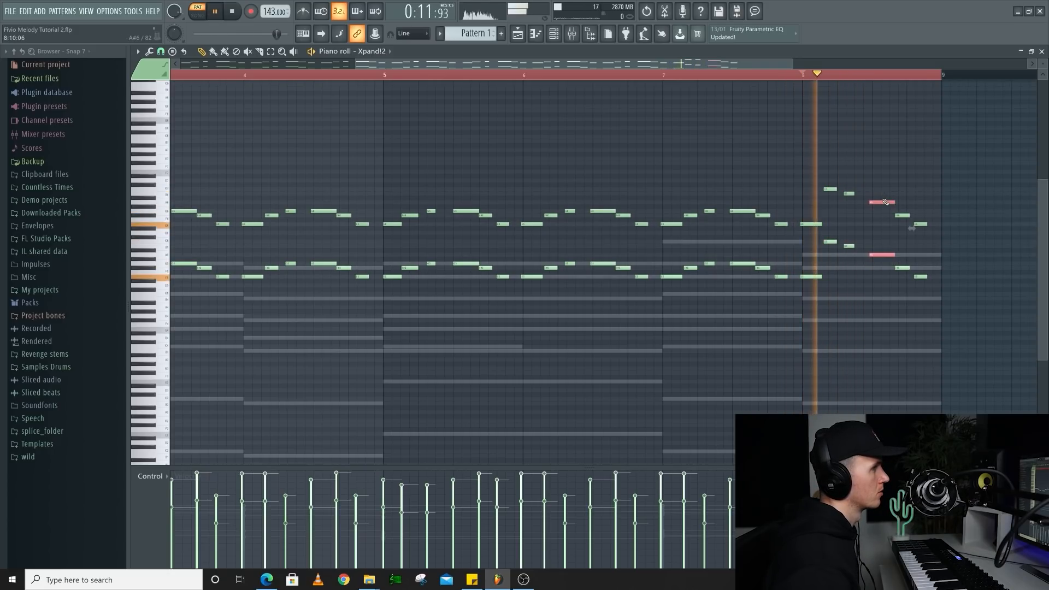
key(space)
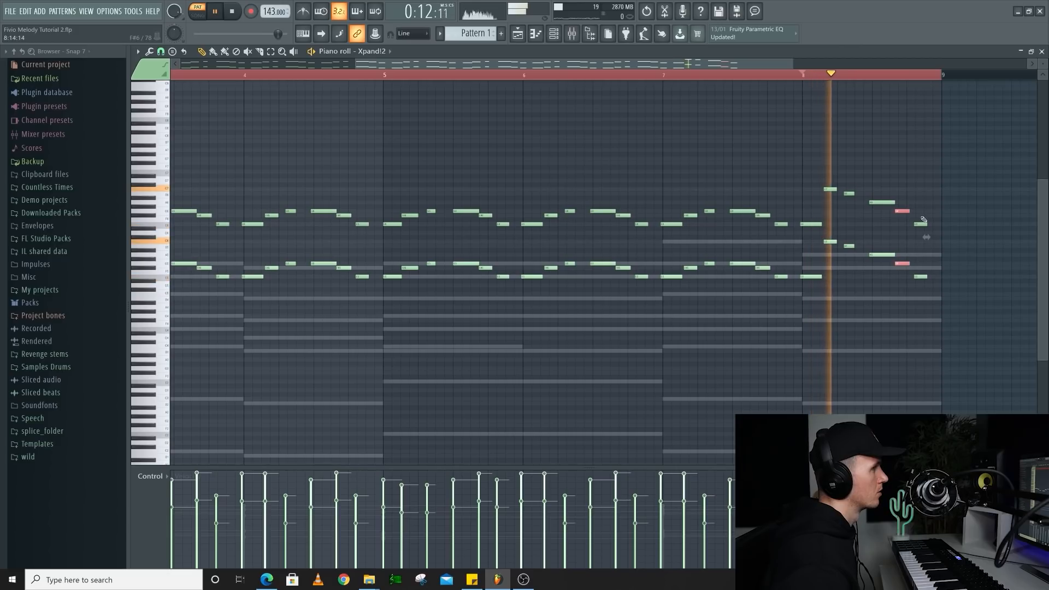
drag(912, 216, 934, 285)
key(space)
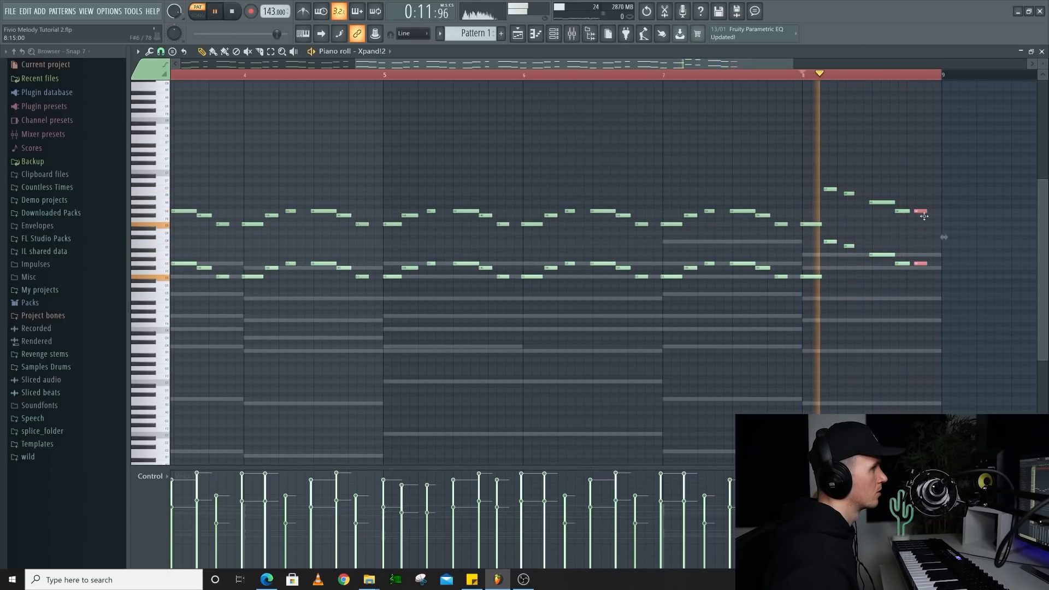
drag(924, 216, 927, 222)
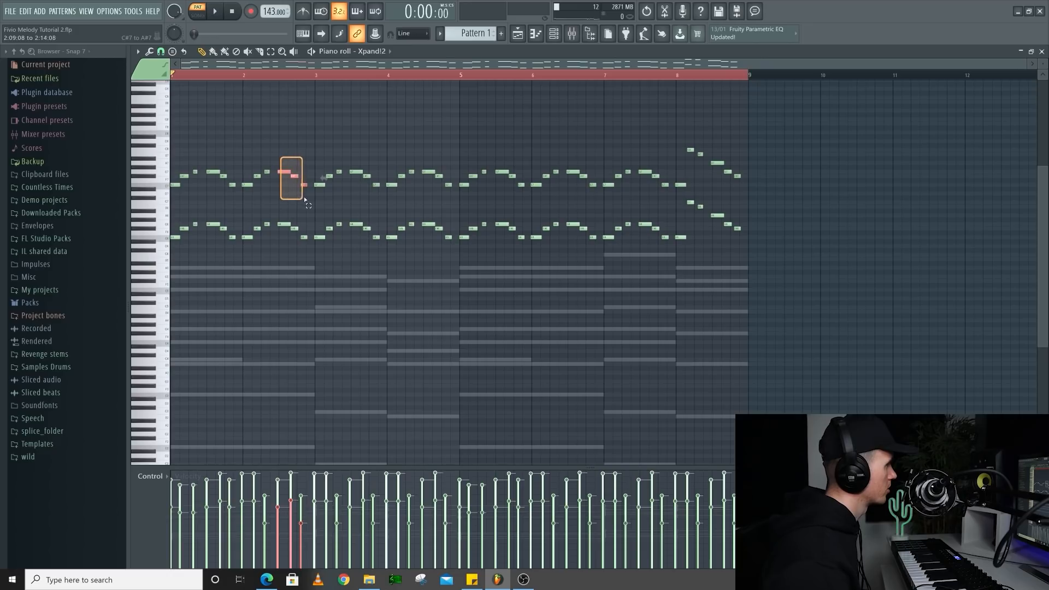
Copy the octave-higher three-note melody ending from bar 2 to bar 4 and delete the layered notes in bar 2
key(space)
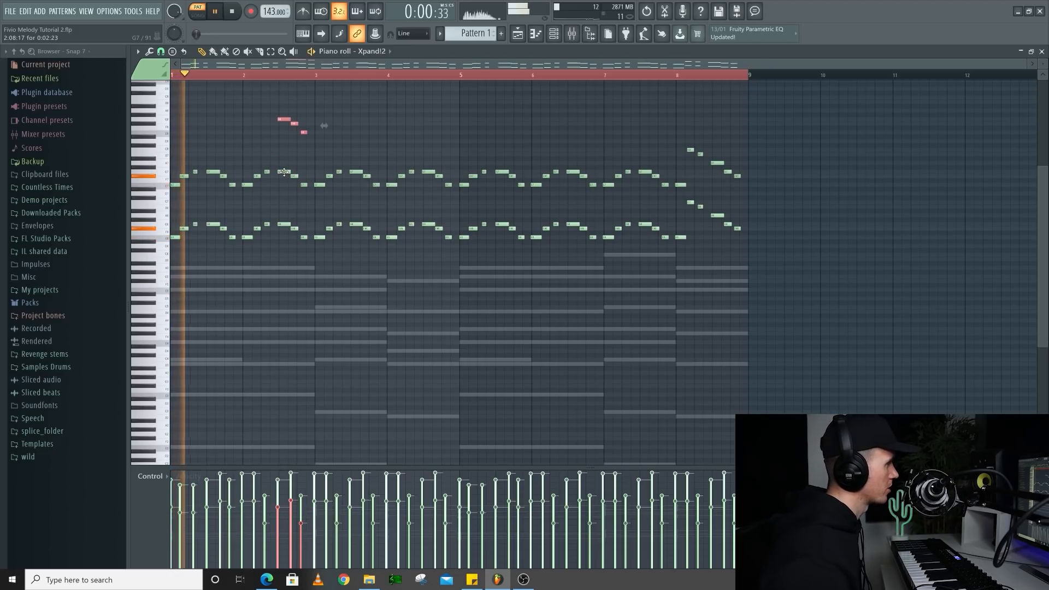
ctrl+click(363, 159)
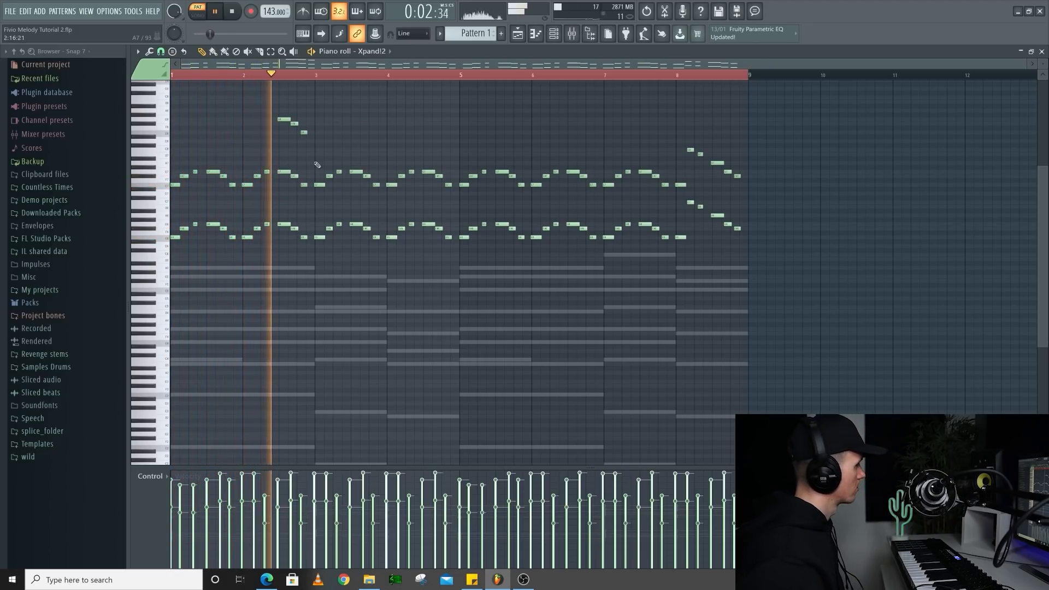
drag(288, 110, 315, 139)
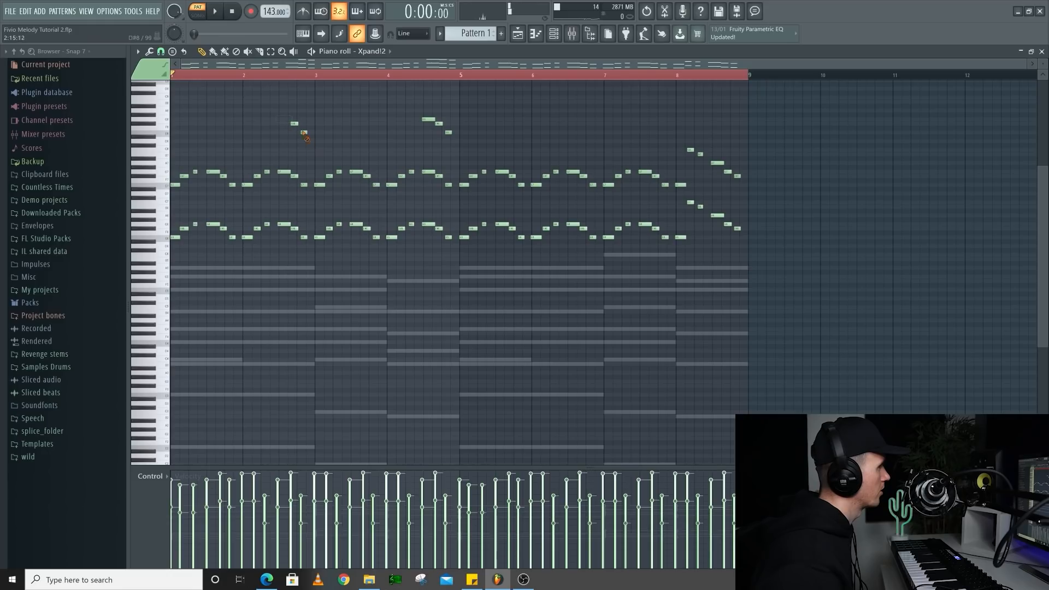
right_click(304, 132)
key(space)
right_click(295, 124)
Play from bar 4 and layer the last three upper melody notes of bar 8 one octave higher
click(389, 76)
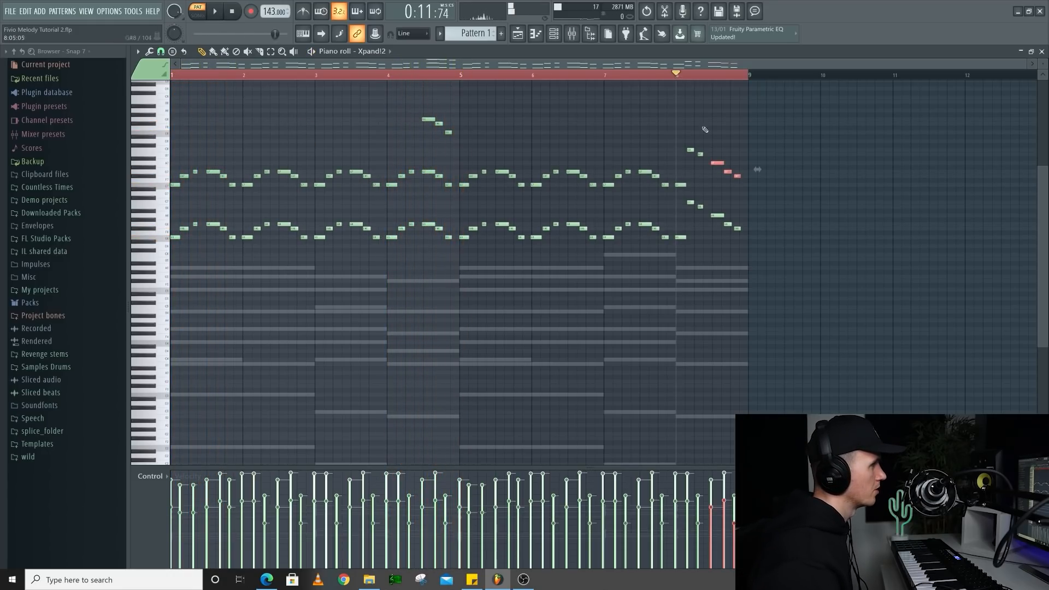
drag(716, 162, 717, 109)
key(space)
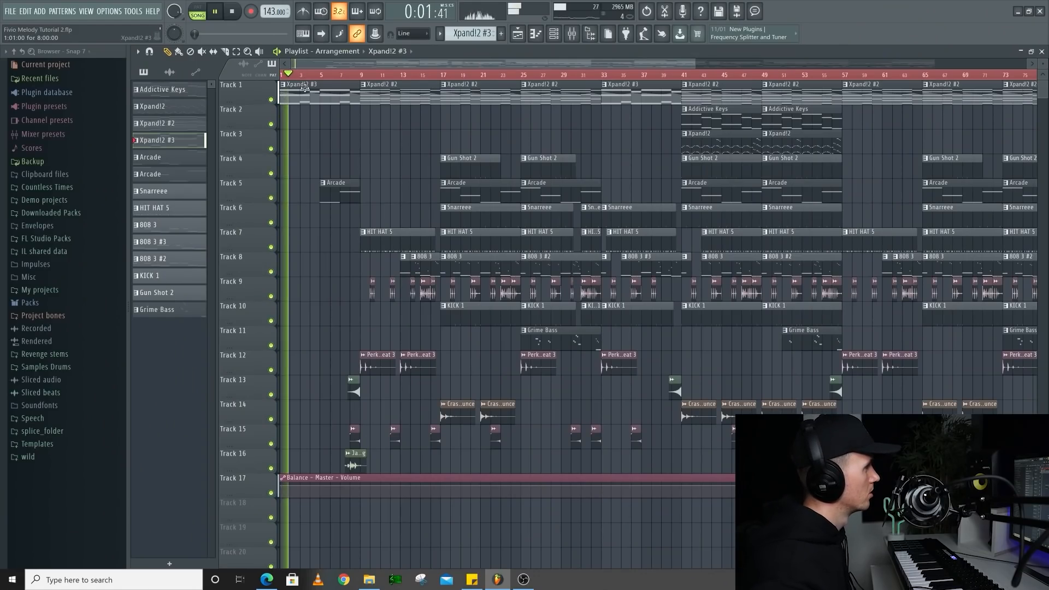
Examine the chord notes of the Xpand!2 #3 pattern and follow the full playlist arrangement during playback
double_click(304, 89)
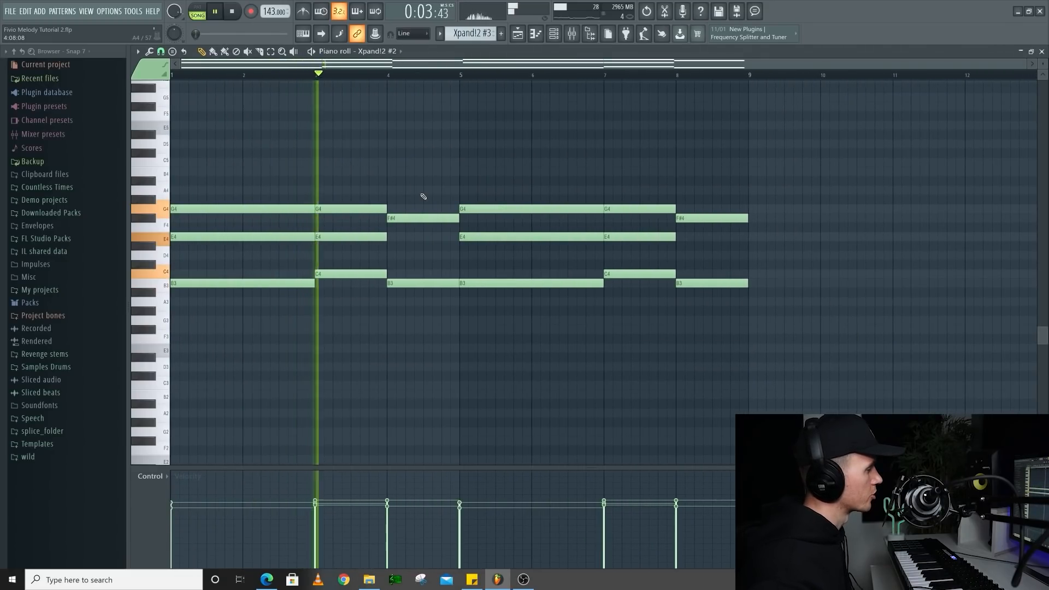
key(F5)
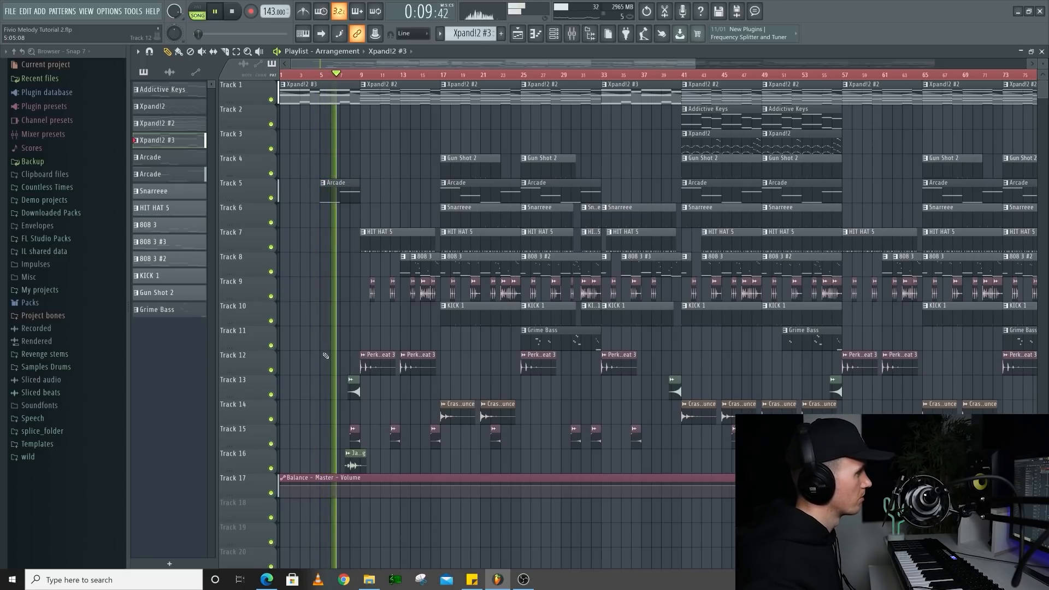
scroll(323, 355, up, 5)
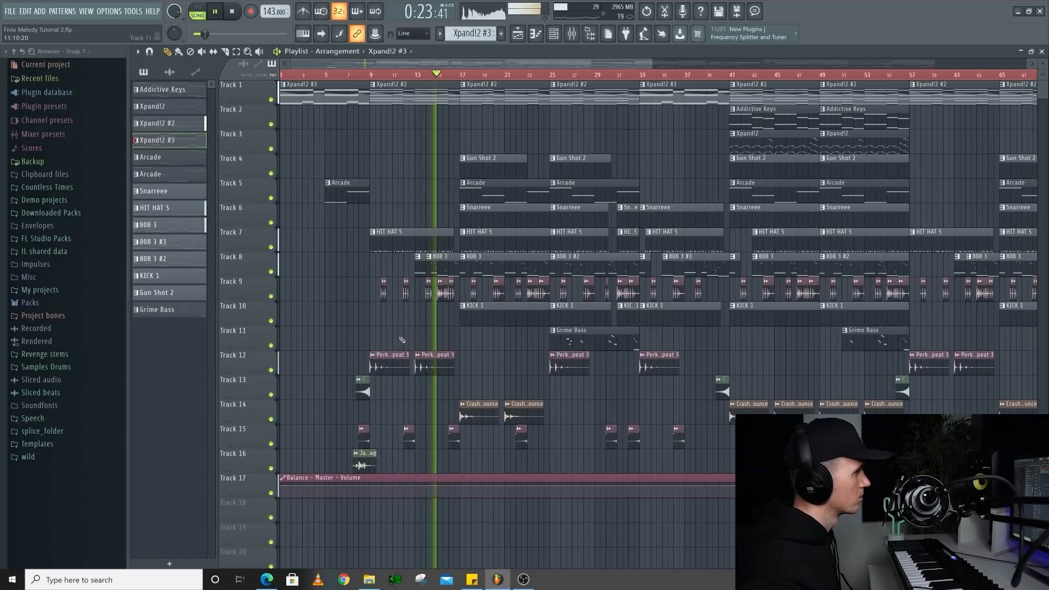
scroll(403, 317, down, 1)
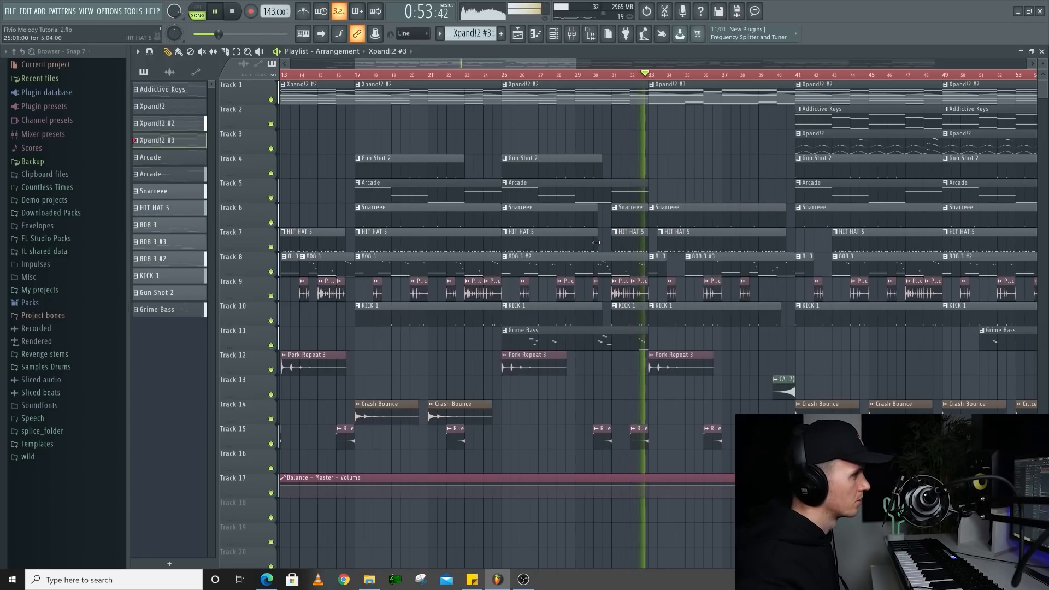
scroll(594, 245, down, 5)
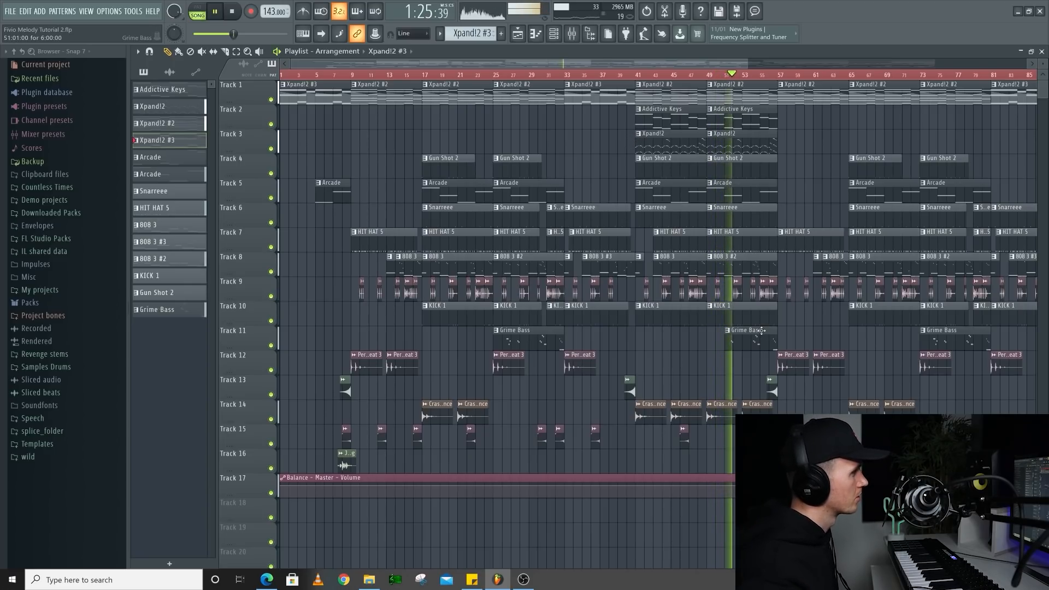
Follow the arrangement's middle section in the playlist during playback, then view the whole song through to its end
scroll(764, 332, right, 6)
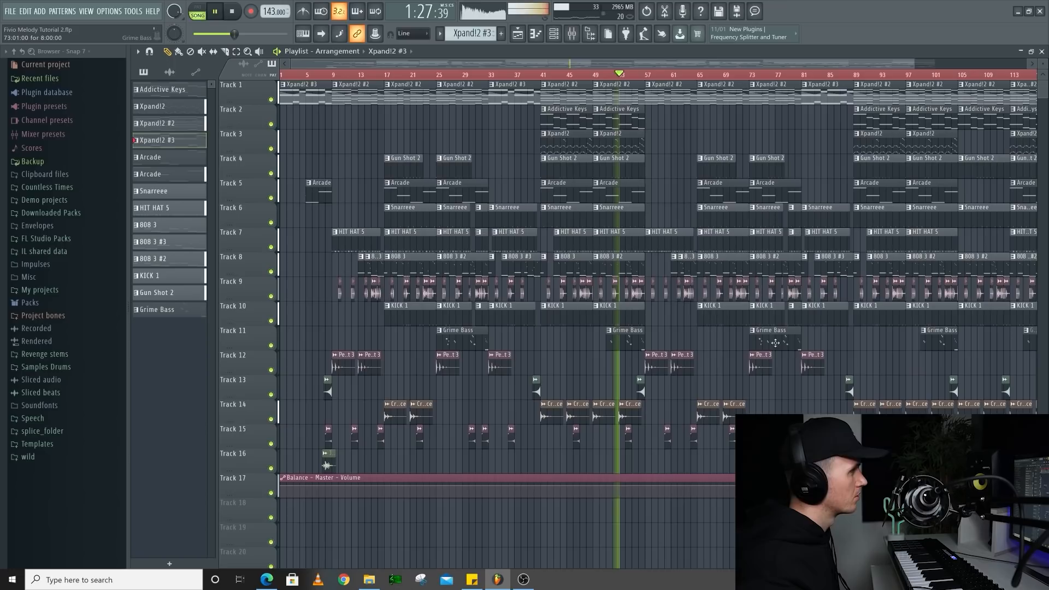
scroll(795, 345, up, 2)
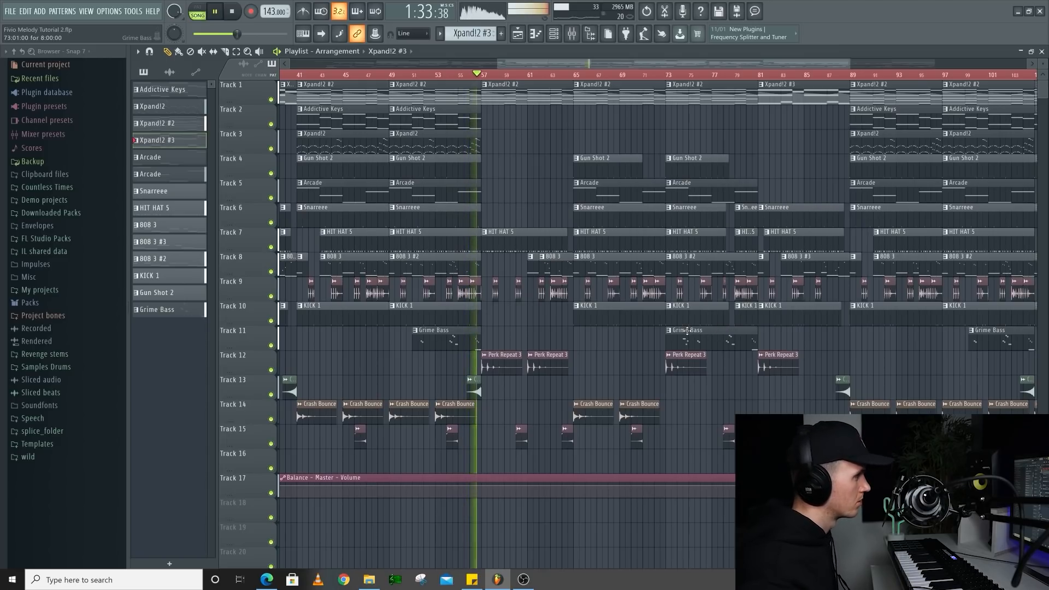
scroll(687, 333, down, 3)
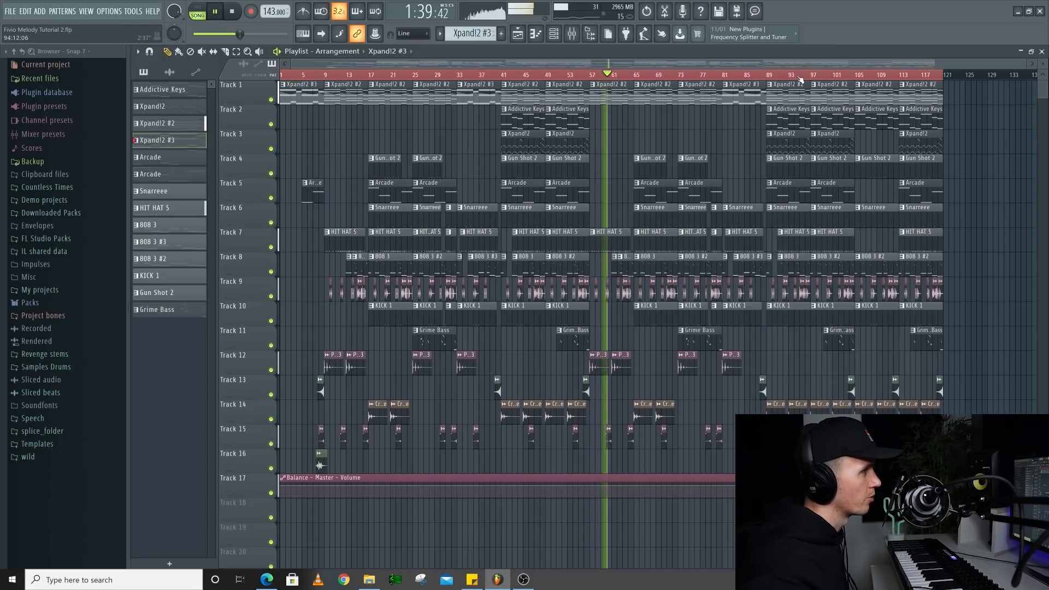
Restart playback from about bar 103 and examine the closing section of the arrangement through its last bars
key(space)
click(847, 75)
key(space)
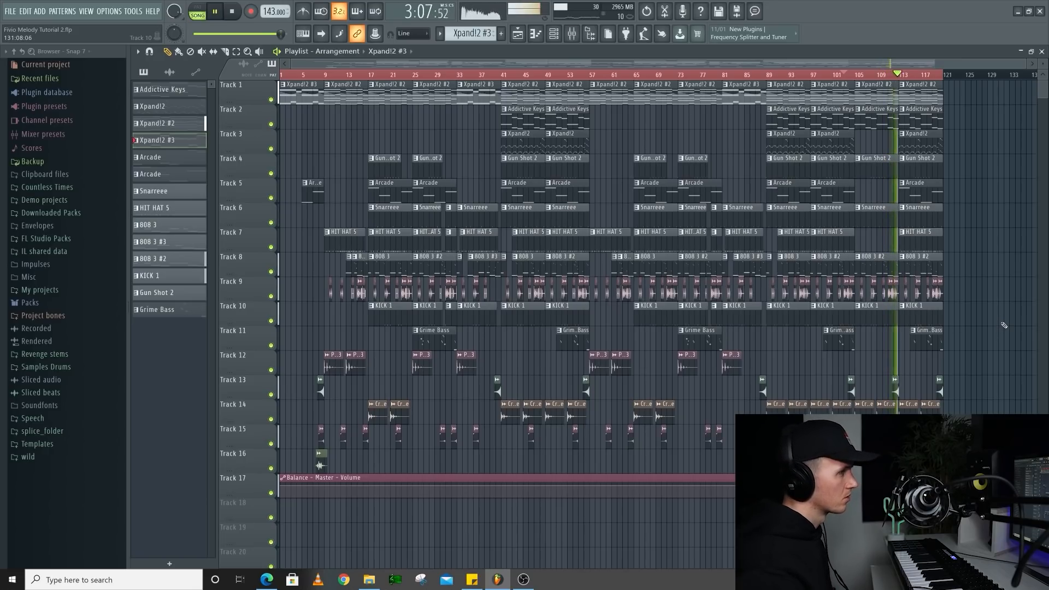
ctrl+scroll(1005, 321, up, 3)
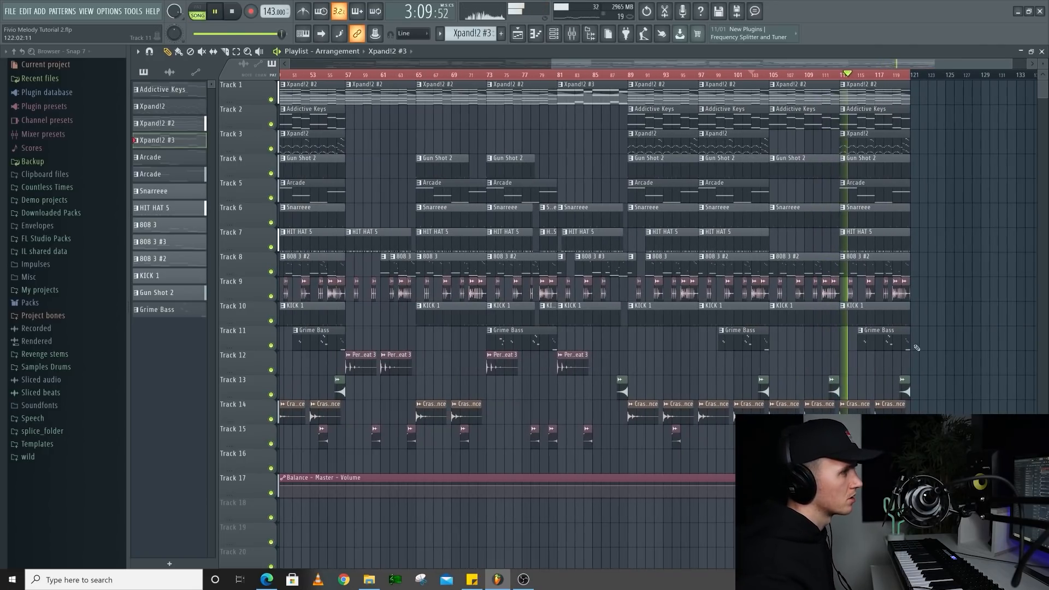
ctrl+scroll(698, 359, down, 3)
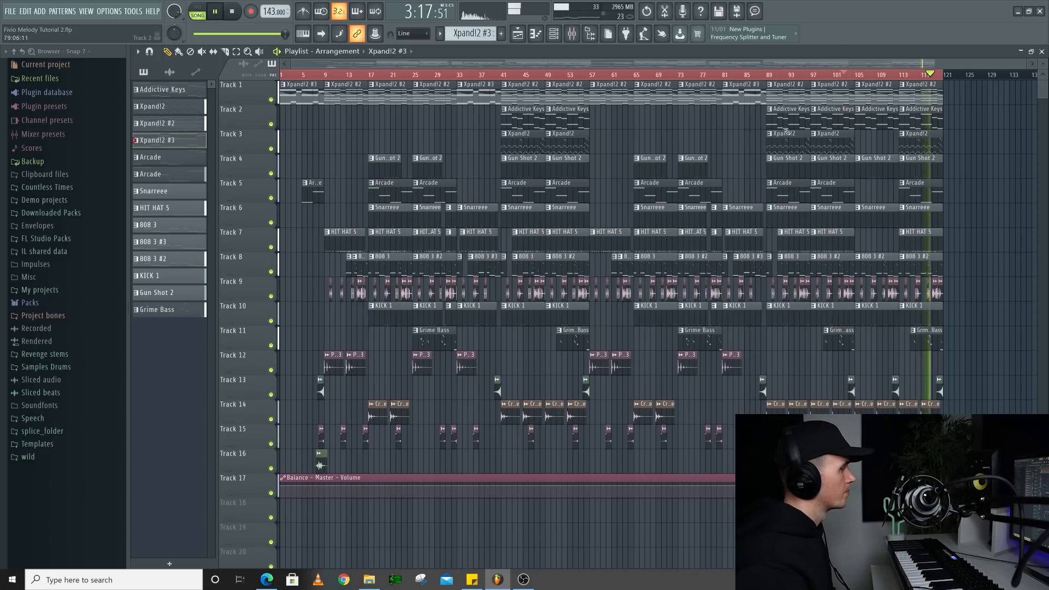
ctrl+scroll(975, 328, up, 3)
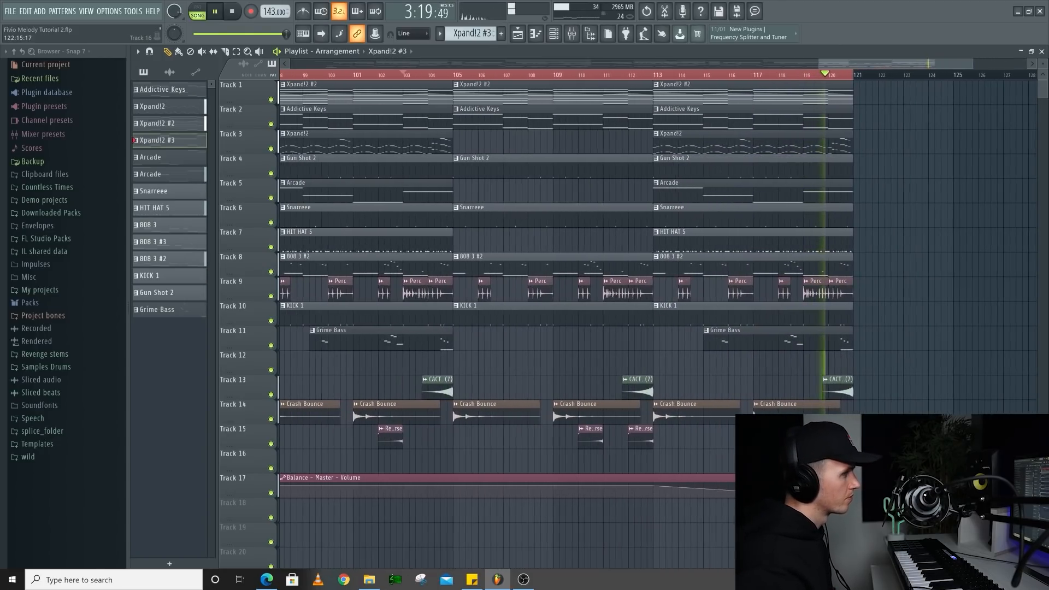